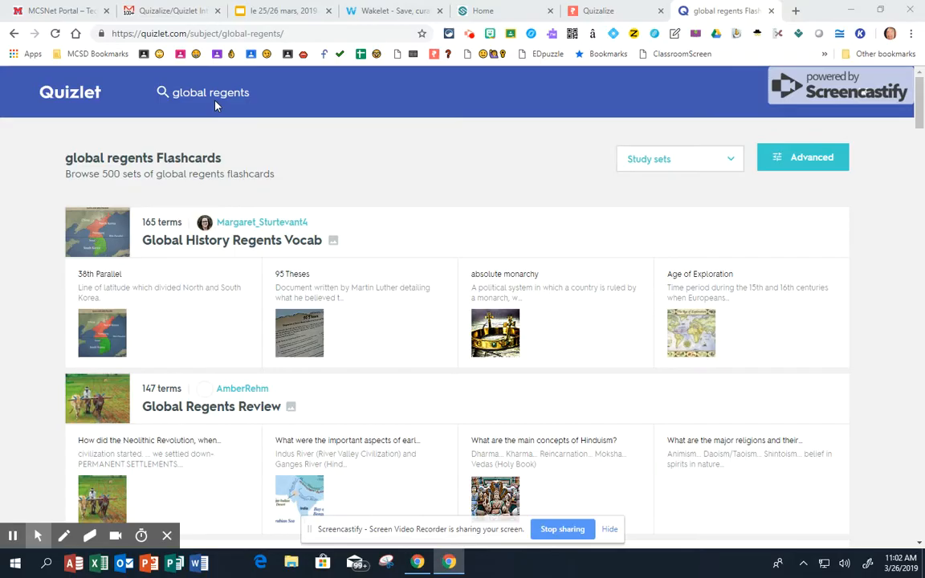
Step: Find the 83-term "Global Regents Review" study set among the global regents results and open it
{"action": "scroll", "coordinate": [238, 206], "scroll_direction": "down", "scroll_amount": 5}
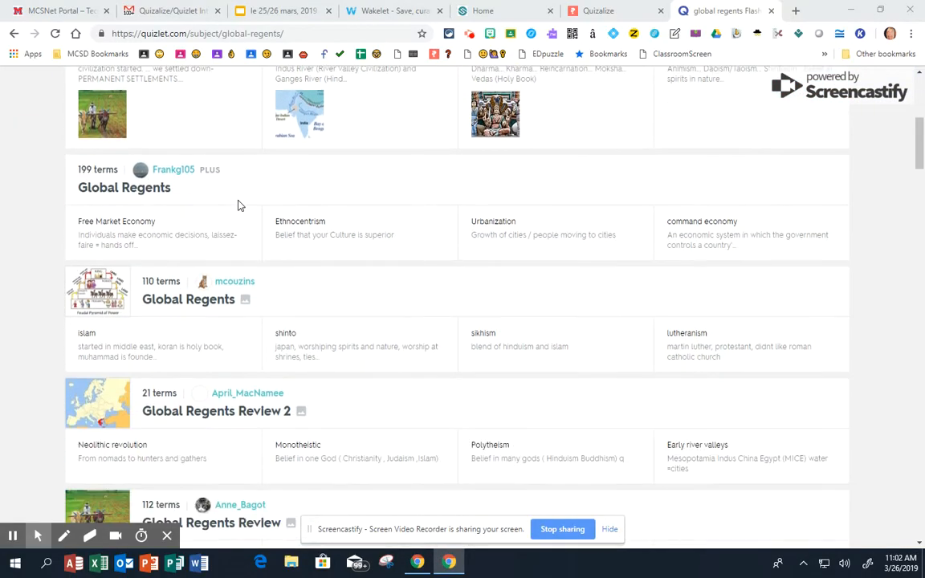
{"action": "scroll", "coordinate": [238, 206], "scroll_direction": "down", "scroll_amount": 3}
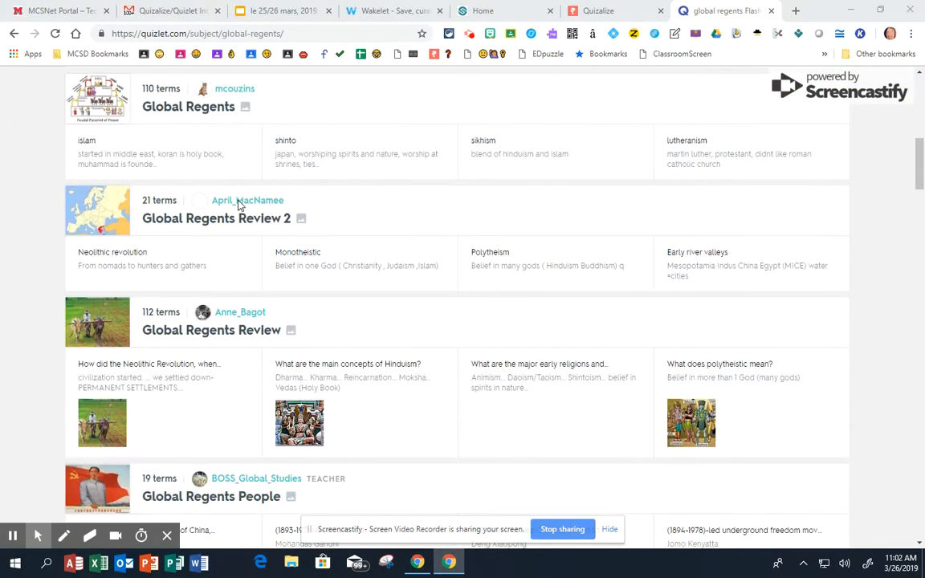
{"action": "scroll", "coordinate": [237, 206], "scroll_direction": "down", "scroll_amount": 4}
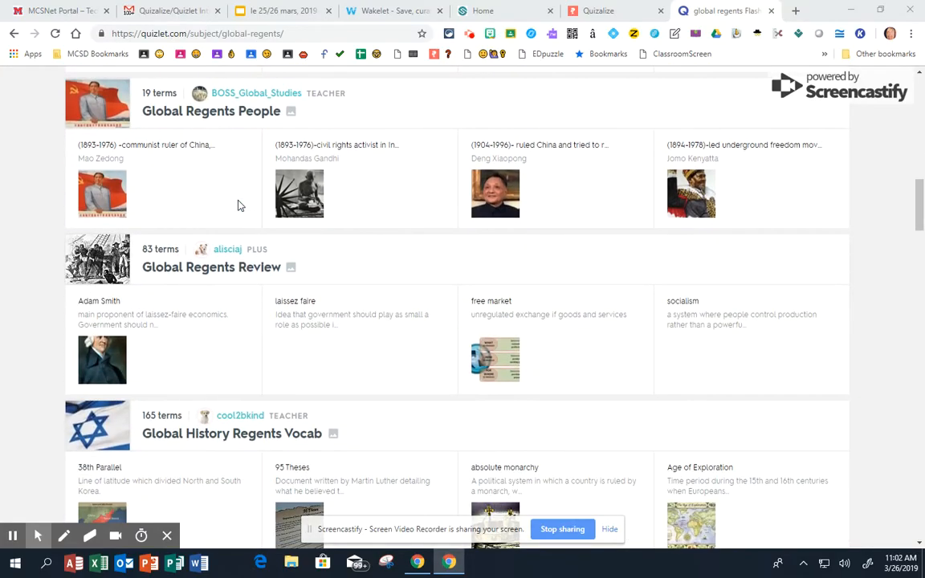
{"action": "scroll", "coordinate": [238, 206], "scroll_direction": "down", "scroll_amount": 1}
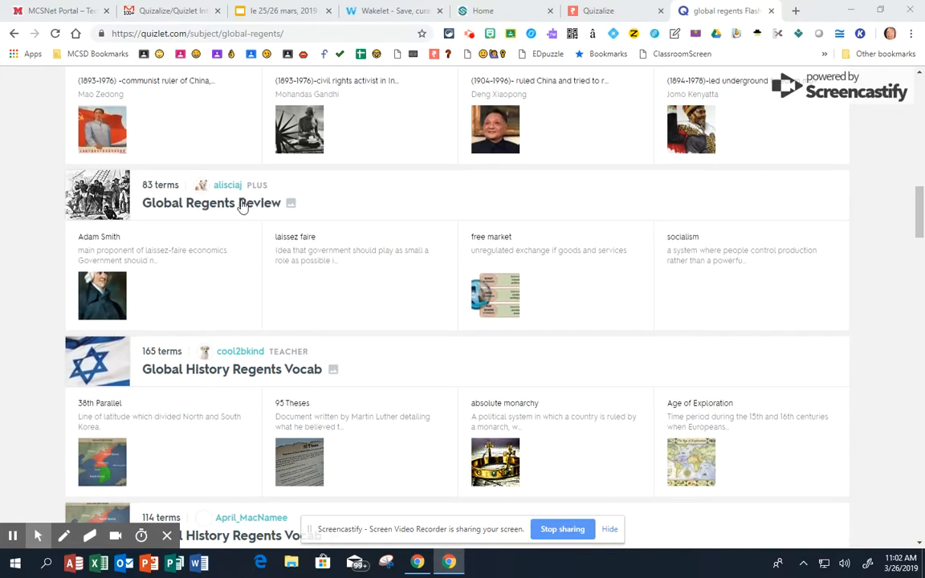
{"action": "left_click", "coordinate": [158, 207]}
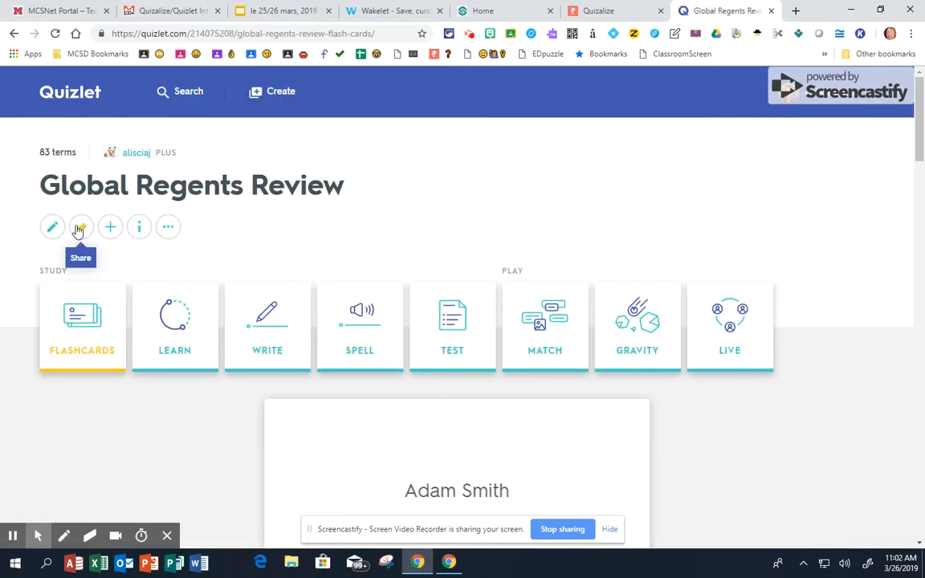
Step: Customize a copy of the Global Regents Review set, adding a dash and the teacher's surname to its title
{"action": "left_click", "coordinate": [167, 227]}
{"action": "left_click", "coordinate": [197, 265]}
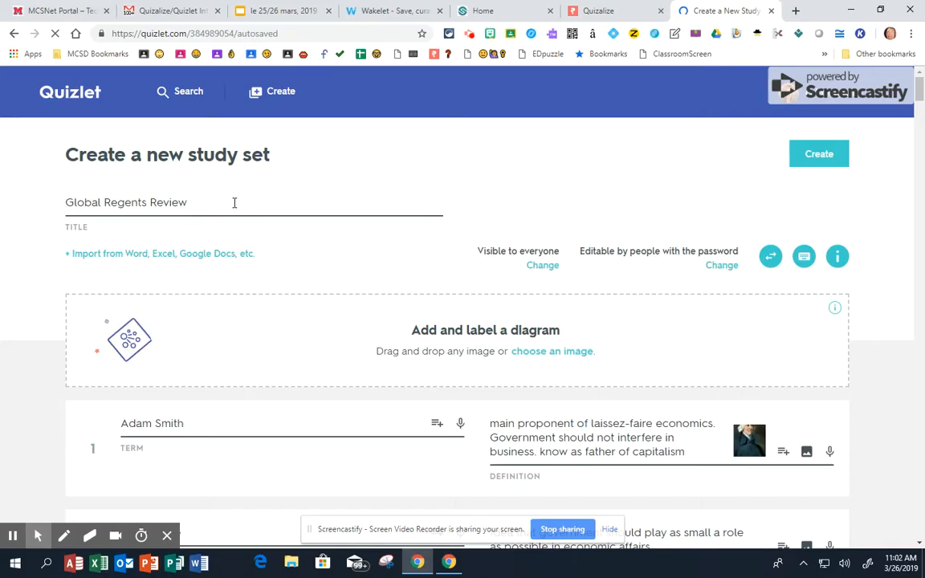
{"action": "left_click", "coordinate": [234, 203]}
{"action": "type", "text": "- Donahu"}
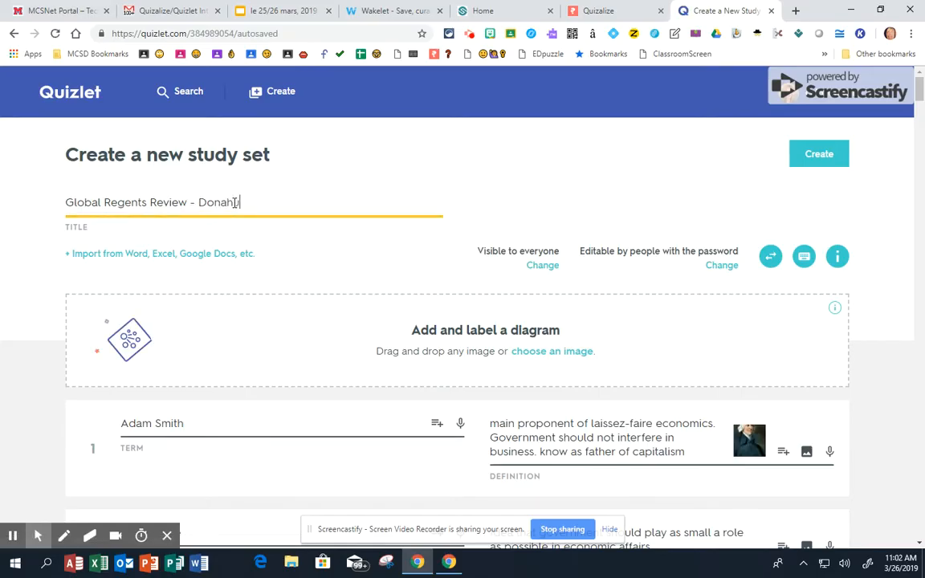
{"action": "type", "text": "e"}
Step: Create the customized study set and dismiss the sharing dialog
{"action": "scroll", "coordinate": [171, 250], "scroll_direction": "down", "scroll_amount": 2}
{"action": "scroll", "coordinate": [627, 315], "scroll_direction": "up", "scroll_amount": 4}
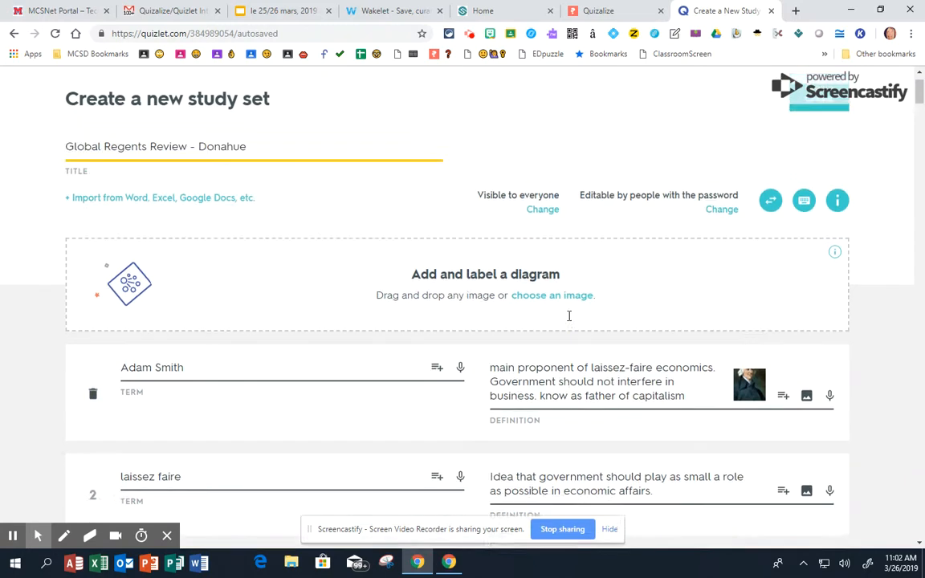
{"action": "left_click", "coordinate": [818, 159]}
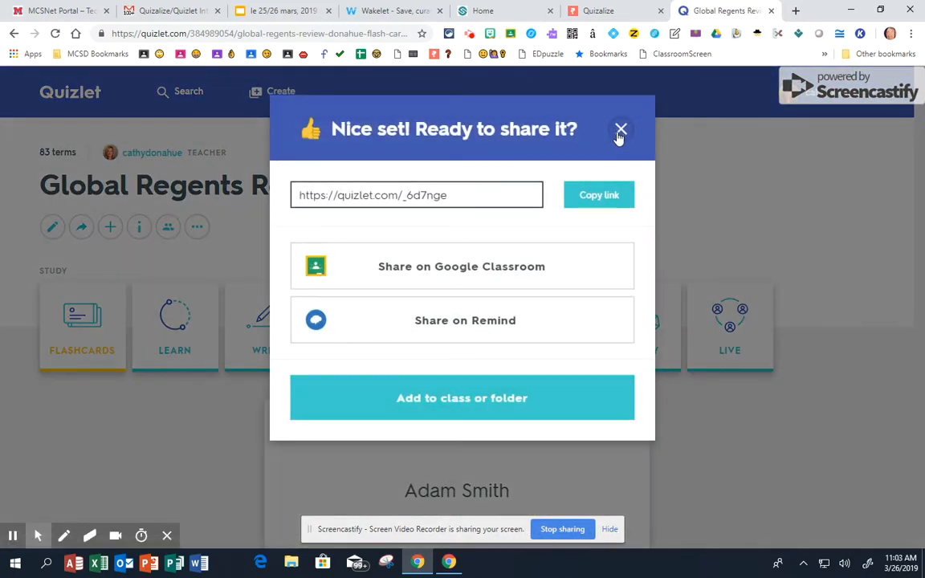
{"action": "left_click", "coordinate": [619, 128]}
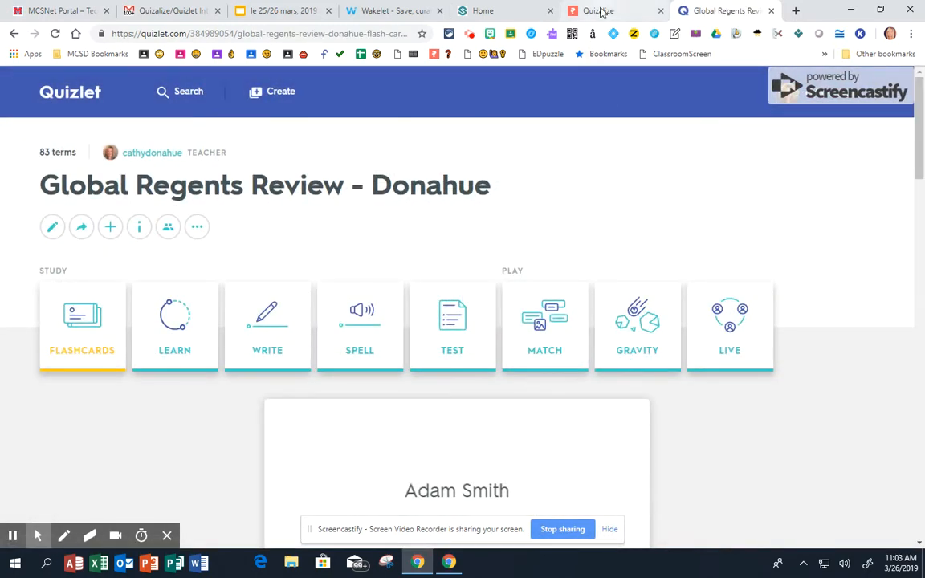
Step: Switch to Quizalize, open the Sample 2019 class and start a new quiz for it, reloading the blank quiz page
{"action": "left_click", "coordinate": [596, 13]}
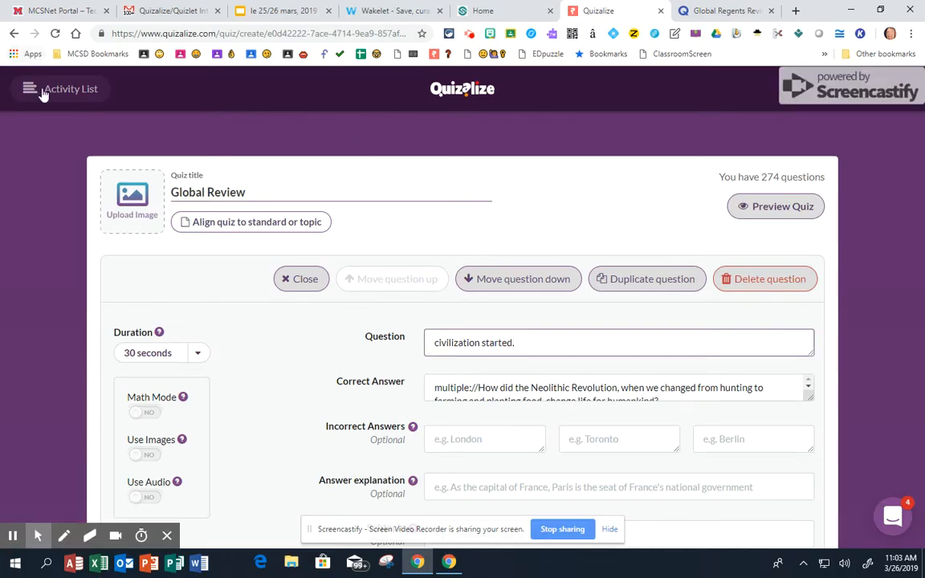
{"action": "left_click", "coordinate": [469, 94]}
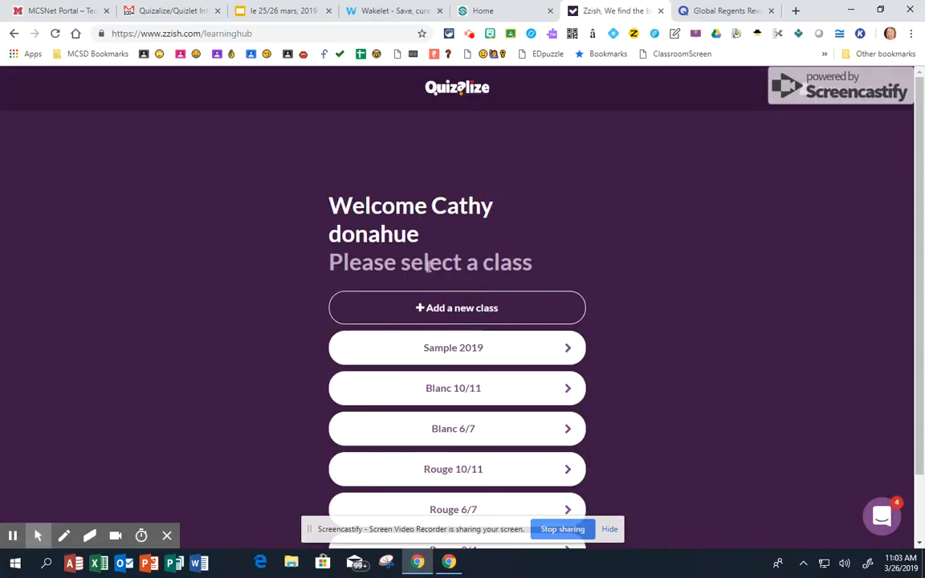
{"action": "left_click", "coordinate": [477, 310]}
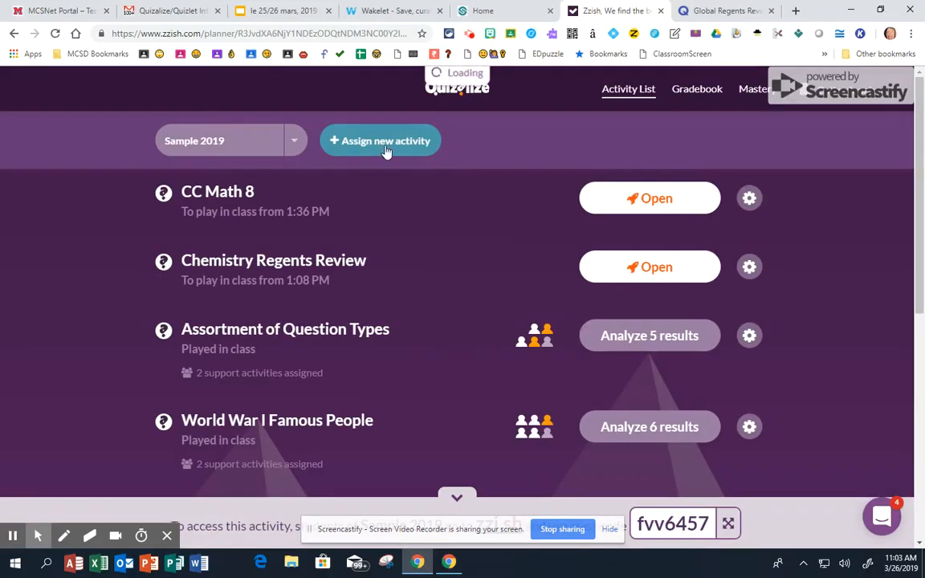
{"action": "left_click", "coordinate": [388, 144]}
{"action": "left_click", "coordinate": [394, 216]}
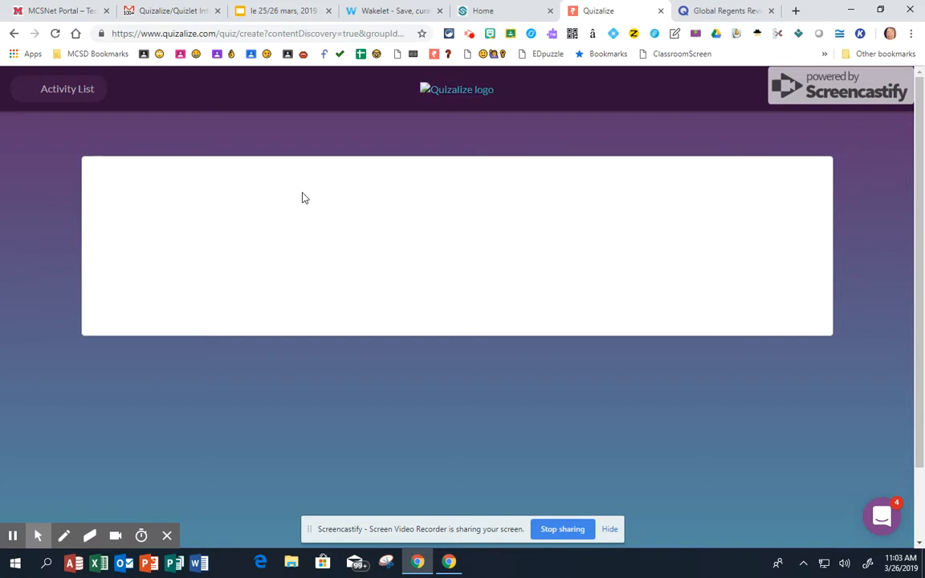
{"action": "left_click", "coordinate": [55, 33]}
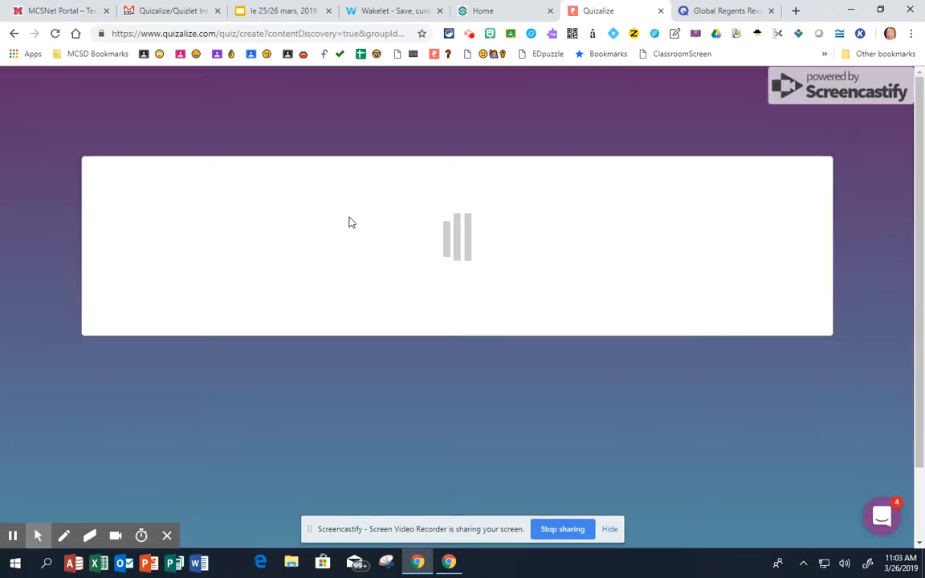
Step: Title the quiz "Global Review" and prepare a Quizlet import with Multiple choice as the questions type
{"action": "left_click", "coordinate": [321, 189]}
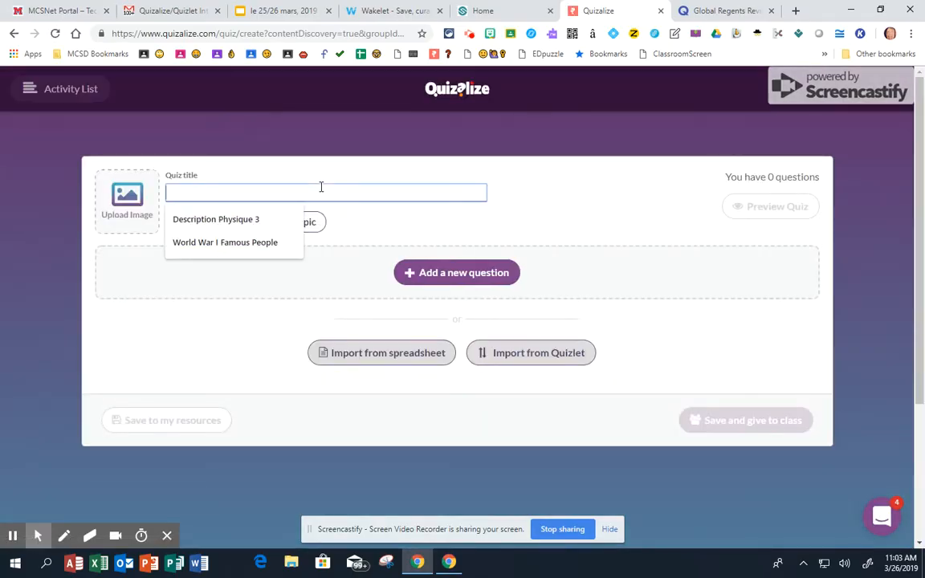
{"action": "type", "text": "Global Review"}
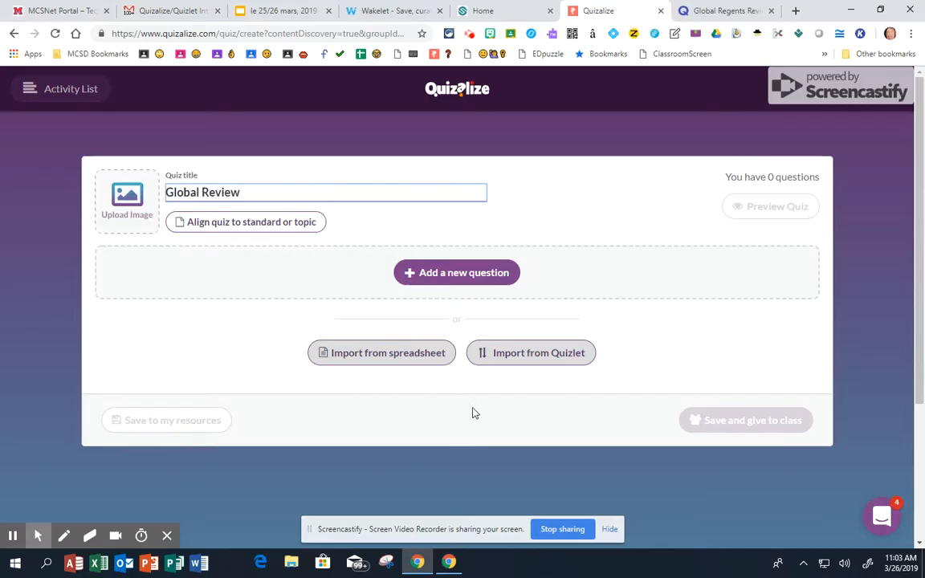
{"action": "left_click", "coordinate": [518, 361]}
{"action": "left_click", "coordinate": [451, 300]}
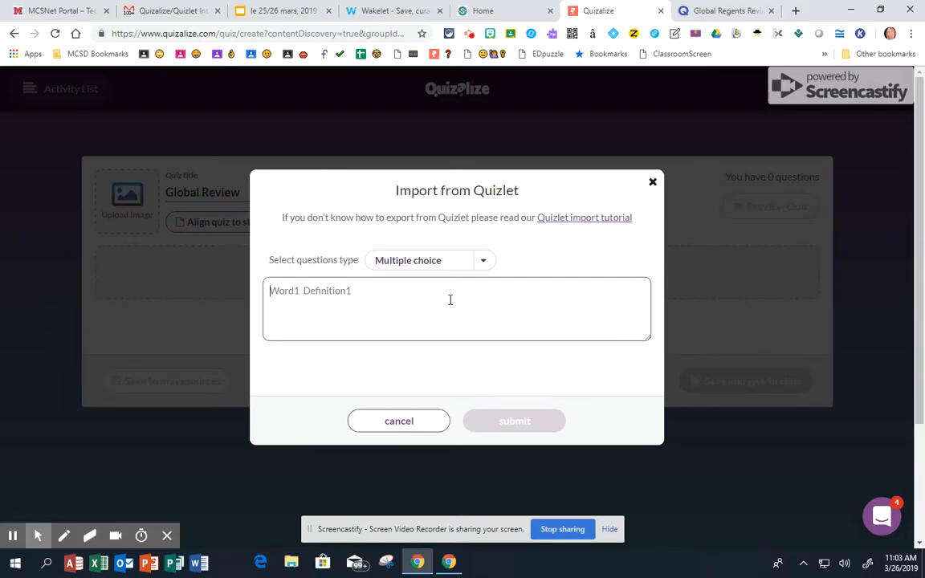
{"action": "left_click", "coordinate": [482, 262]}
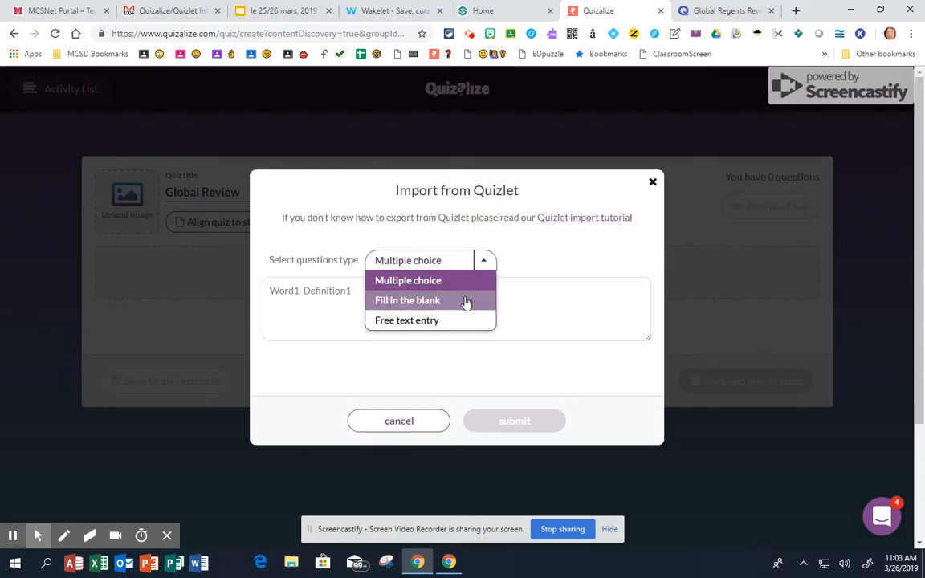
{"action": "left_click", "coordinate": [450, 280]}
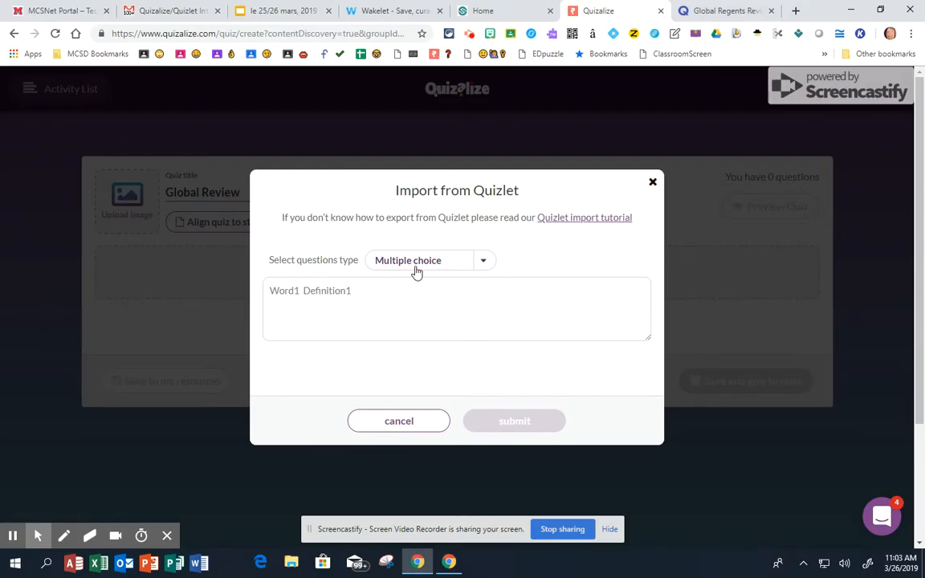
{"action": "left_click", "coordinate": [383, 294]}
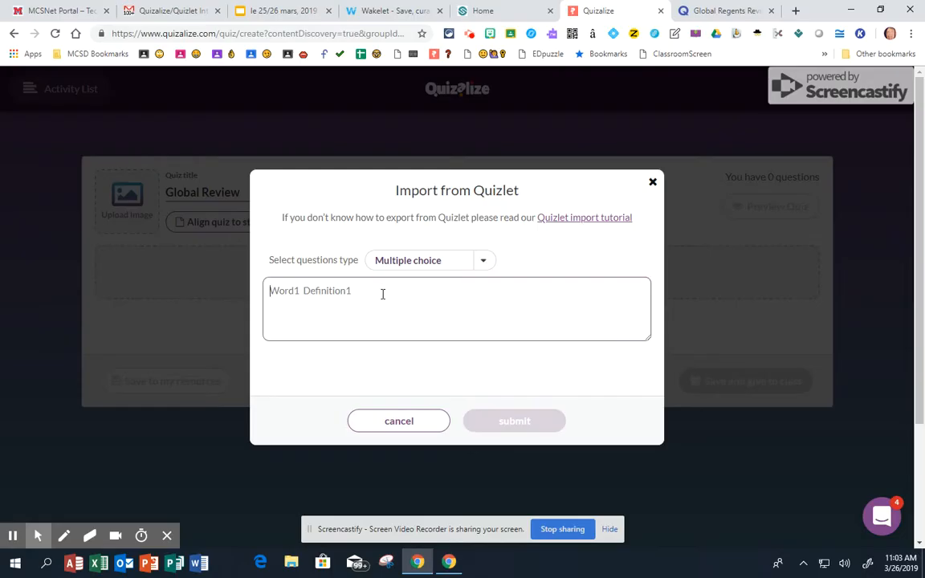
Step: Switch to Quizlet, export the customized Global Regents Review set with image links included, and copy the export text
{"action": "left_click", "coordinate": [705, 10]}
{"action": "left_click", "coordinate": [198, 228]}
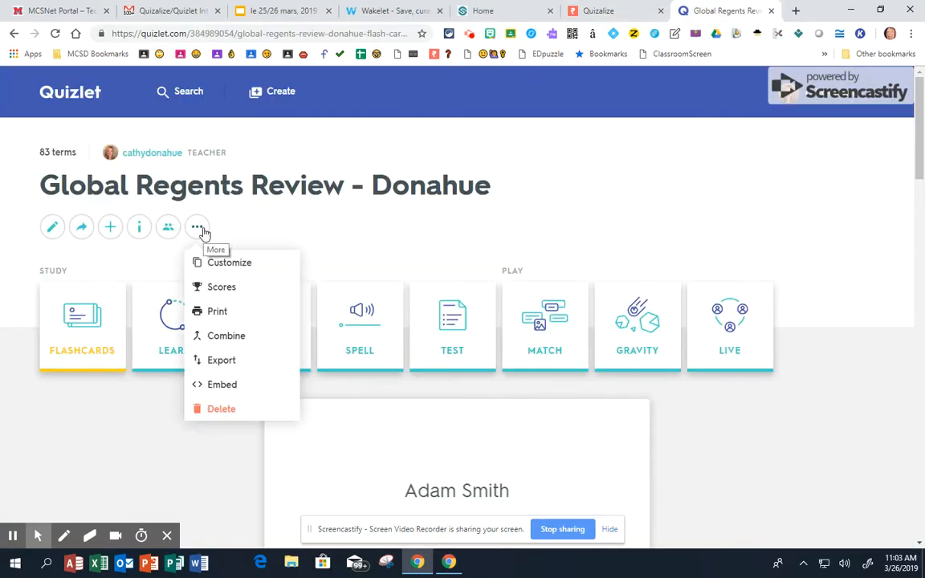
{"action": "left_click", "coordinate": [217, 359]}
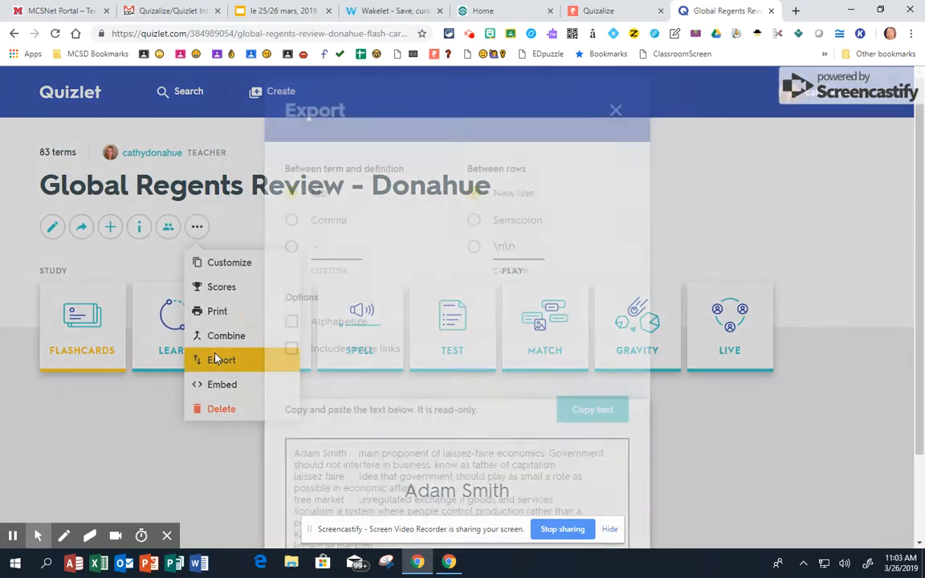
{"action": "left_click", "coordinate": [291, 367]}
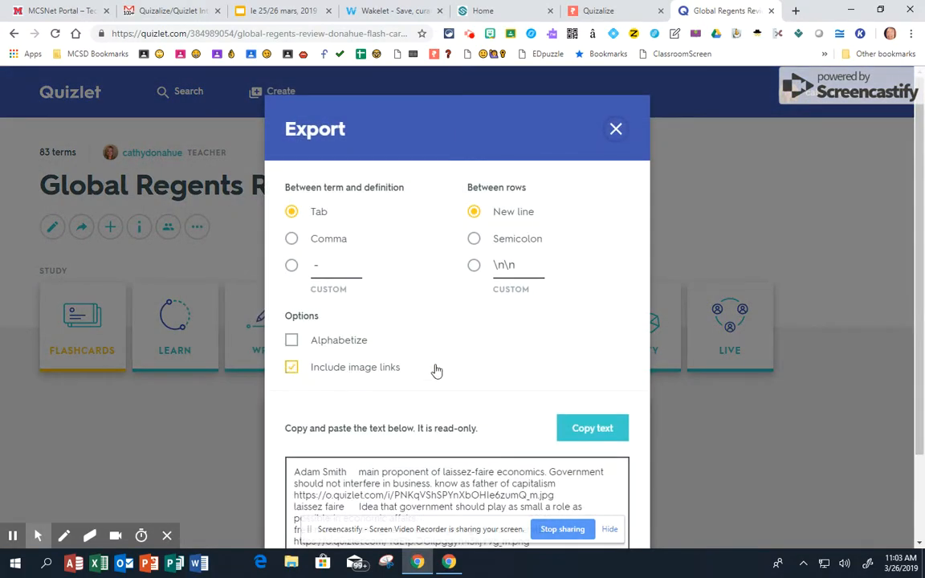
{"action": "scroll", "coordinate": [482, 345], "scroll_direction": "down", "scroll_amount": 1}
{"action": "left_click", "coordinate": [598, 366]}
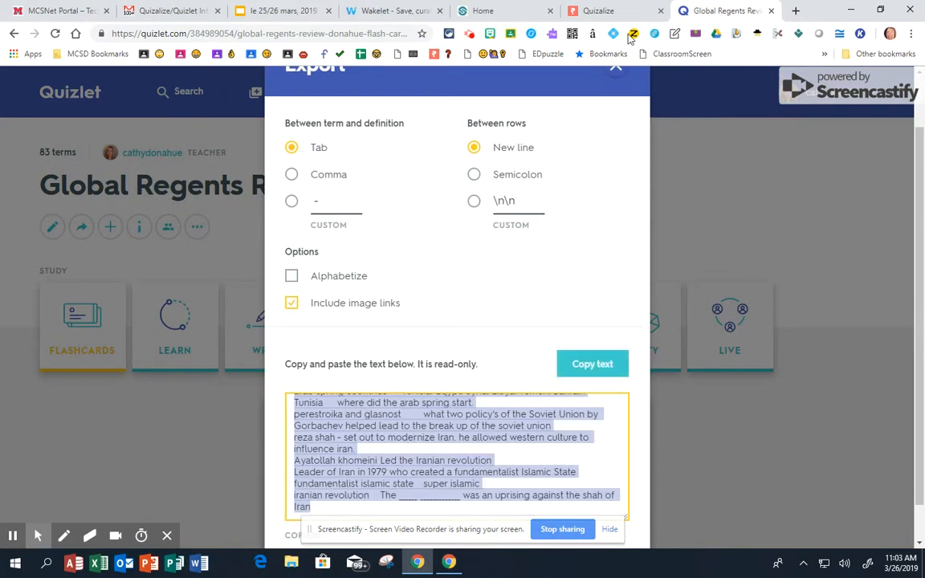
Step: Return to Quizalize, paste the copied Quizlet text into the import and submit it, agreeing to overwrite the current quiz
{"action": "left_click", "coordinate": [611, 14]}
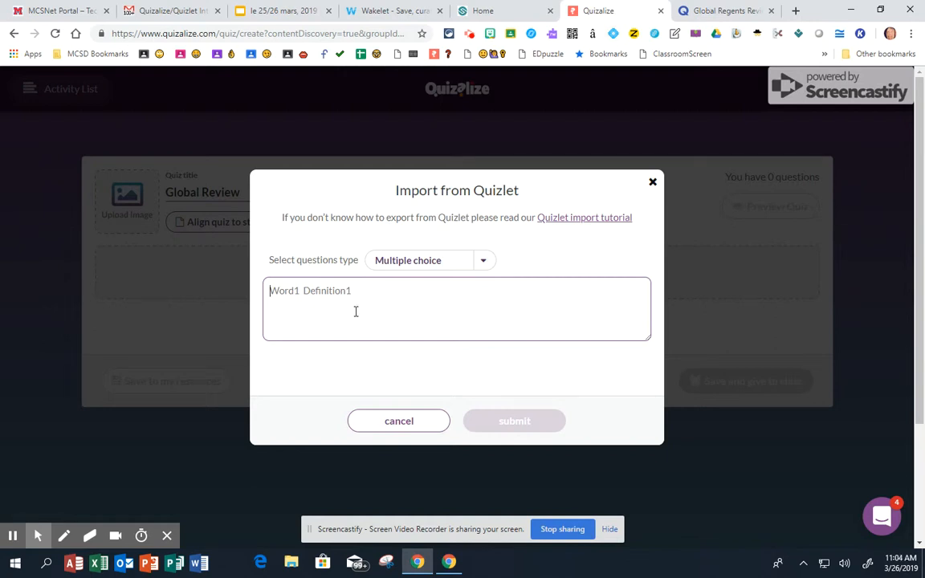
{"action": "key", "text": "ctrl+v"}
{"action": "left_click", "coordinate": [485, 420]}
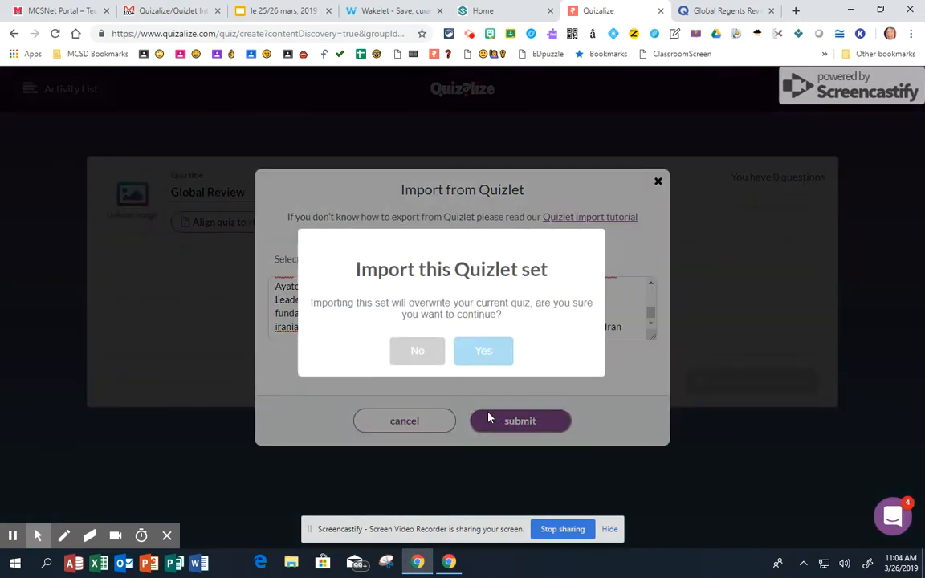
{"action": "left_click", "coordinate": [482, 352]}
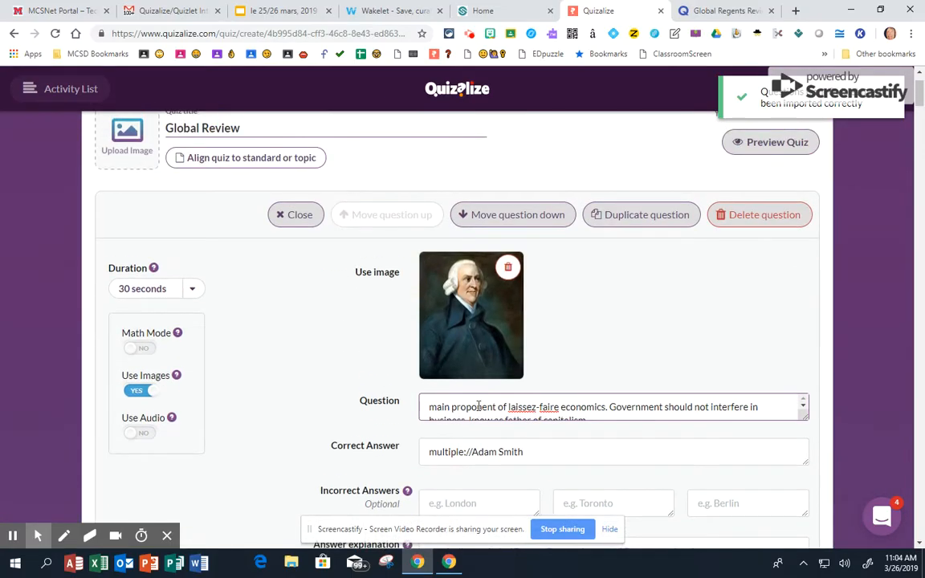
Step: Preview the Global Review quiz as a player and answer the first question with Adam Smith
{"action": "left_click", "coordinate": [784, 144]}
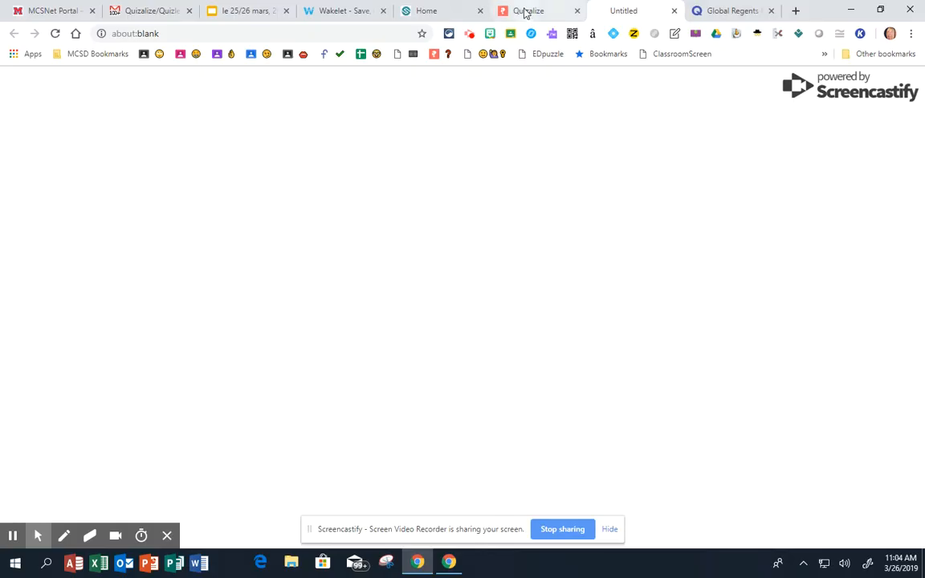
{"action": "left_click", "coordinate": [527, 11]}
{"action": "left_click", "coordinate": [767, 146]}
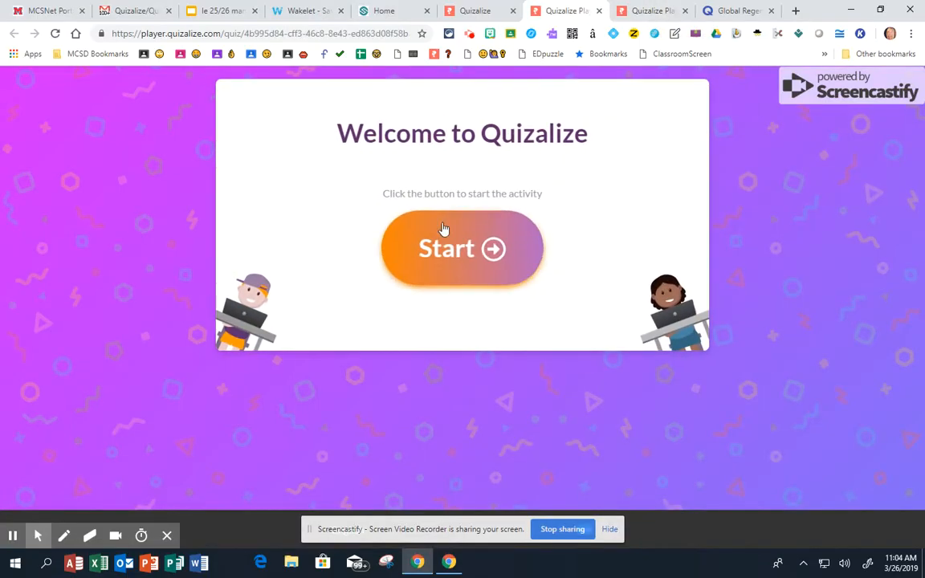
{"action": "left_click", "coordinate": [443, 229]}
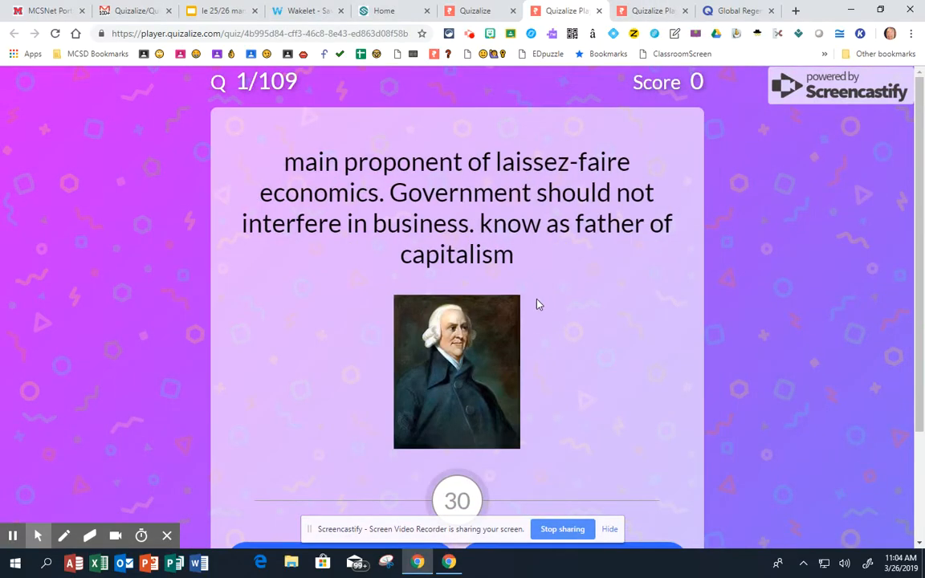
{"action": "scroll", "coordinate": [540, 304], "scroll_direction": "down", "scroll_amount": 3}
{"action": "left_click", "coordinate": [581, 437]}
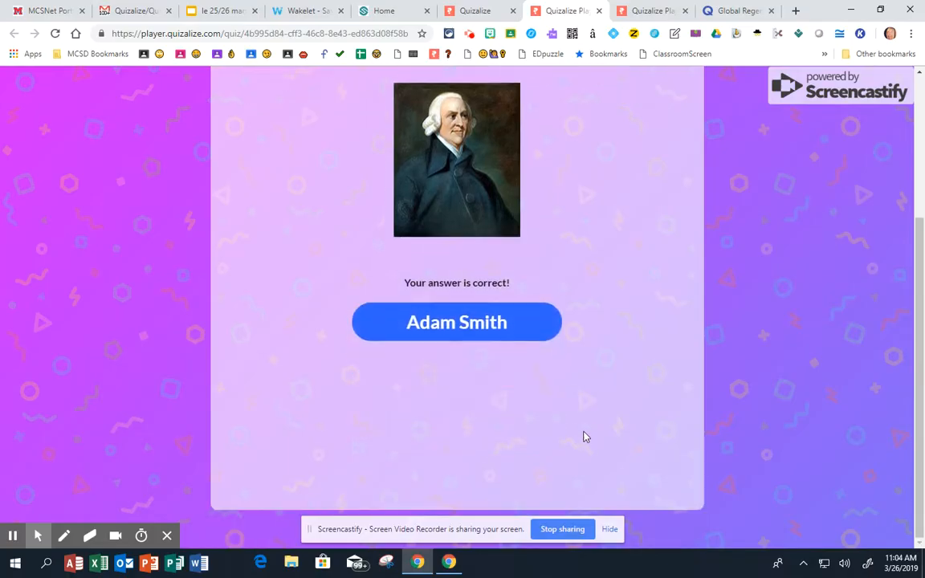
Step: Close the quiz player preview and save the imported Global Review quiz to the personal resources
{"action": "scroll", "coordinate": [593, 421], "scroll_direction": "up", "scroll_amount": 3}
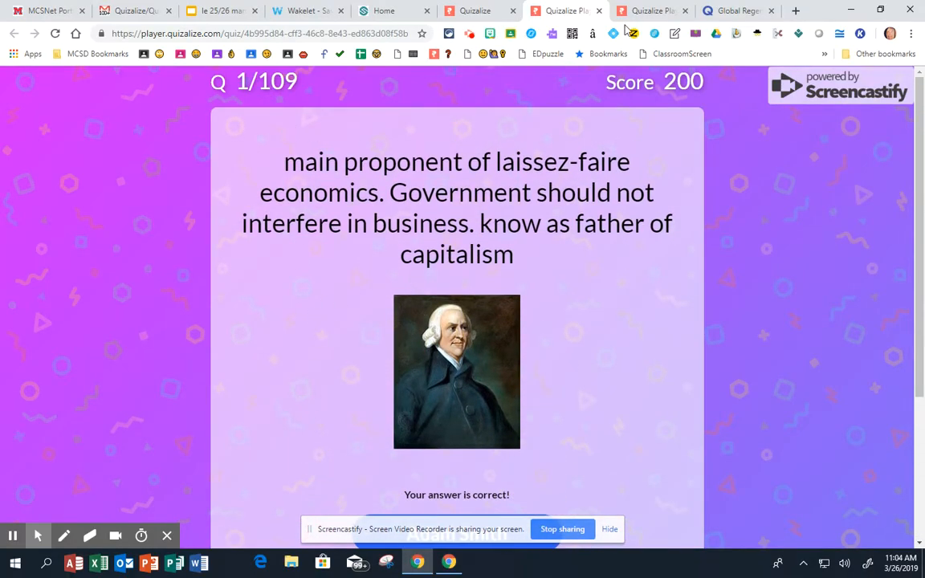
{"action": "left_click", "coordinate": [599, 11]}
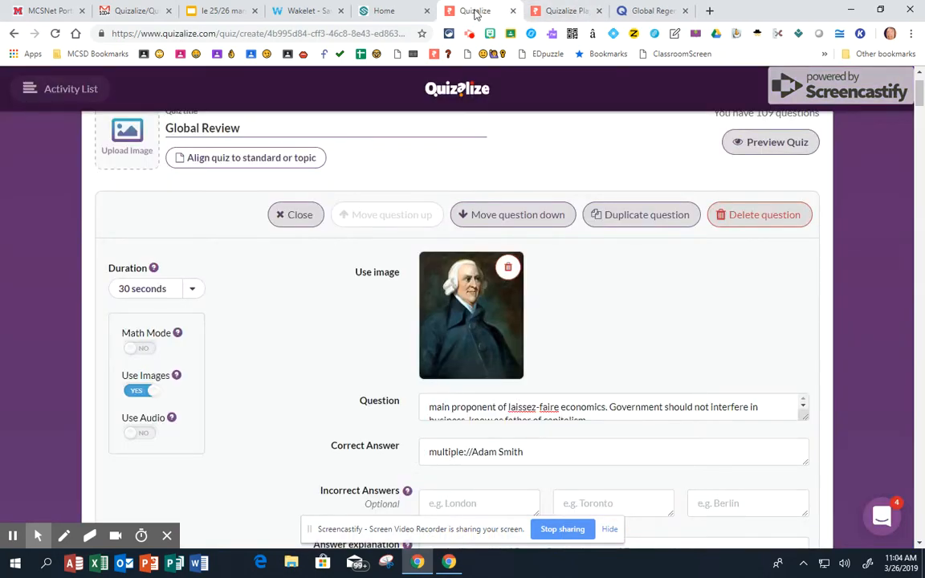
{"action": "scroll", "coordinate": [648, 223], "scroll_direction": "down", "scroll_amount": 15}
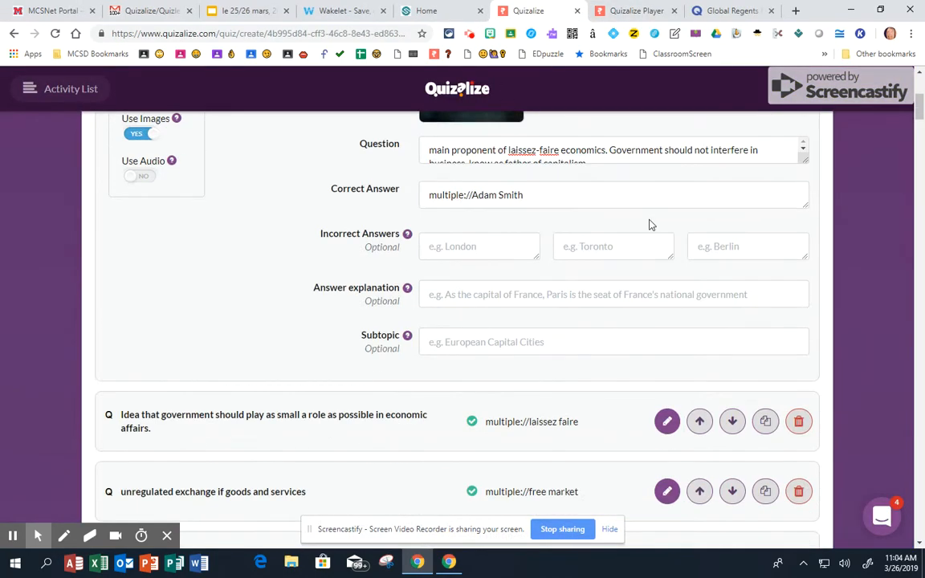
{"action": "scroll", "coordinate": [682, 288], "scroll_direction": "down", "scroll_amount": 7}
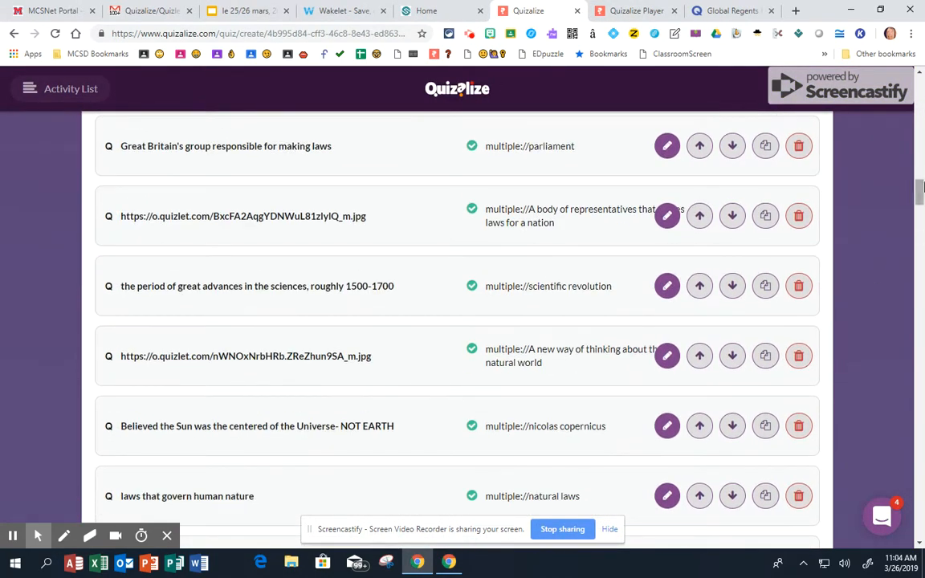
{"action": "left_click_drag", "start_coordinate": [919, 191], "coordinate": [918, 549]}
{"action": "left_click", "coordinate": [160, 222]}
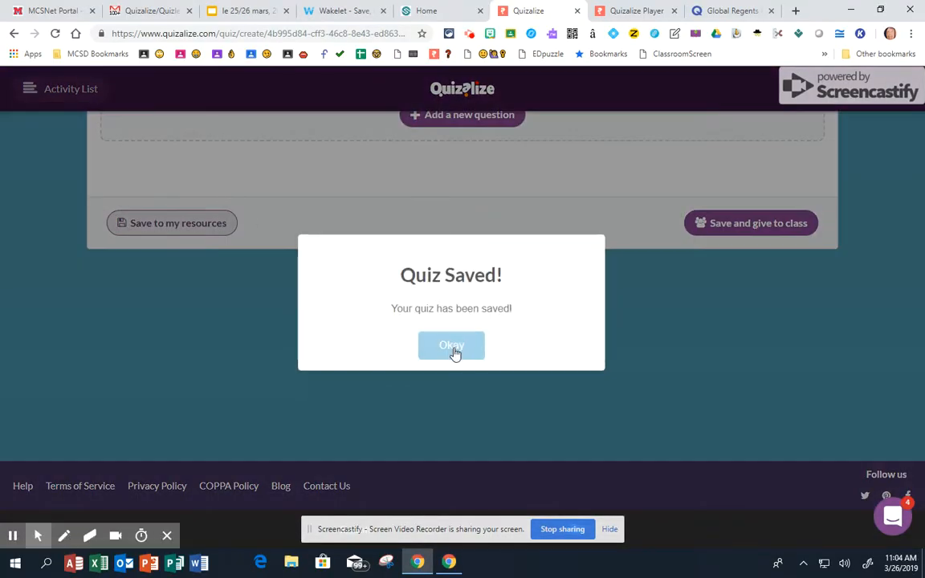
{"action": "left_click", "coordinate": [451, 347]}
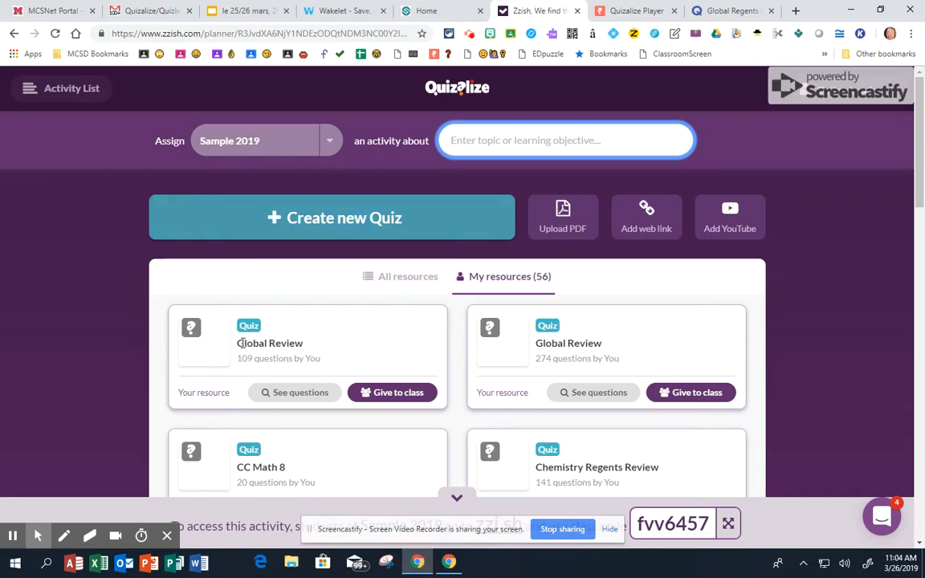
Step: Give the 109-question Global Review quiz to the class, scheduled for later with a start time of 13:04
{"action": "left_click", "coordinate": [379, 399]}
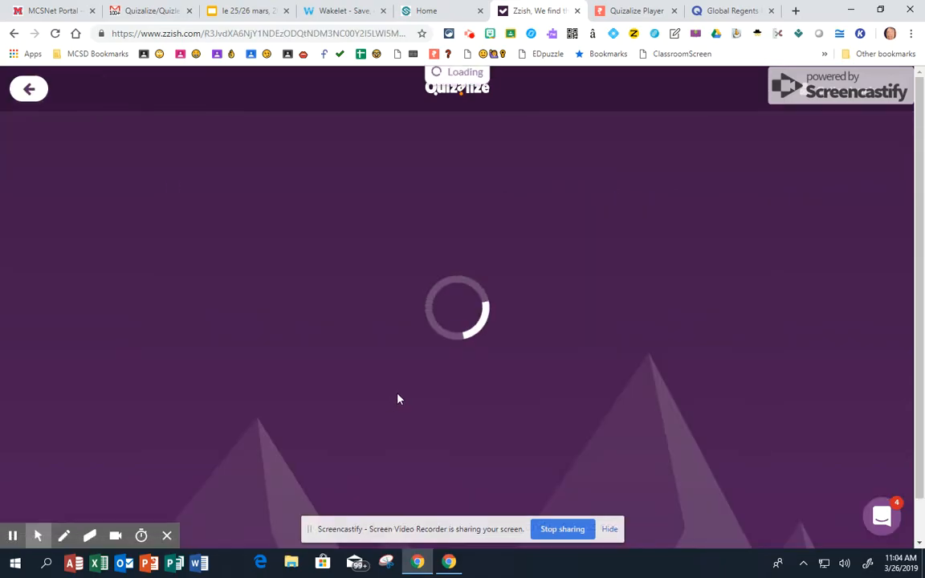
{"action": "scroll", "coordinate": [398, 386], "scroll_direction": "down", "scroll_amount": 2}
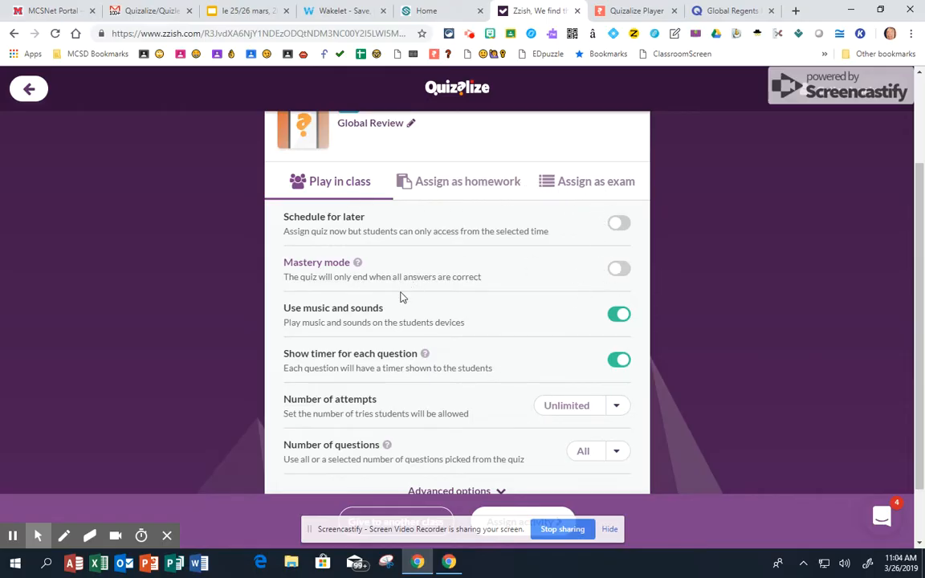
{"action": "left_click", "coordinate": [619, 224]}
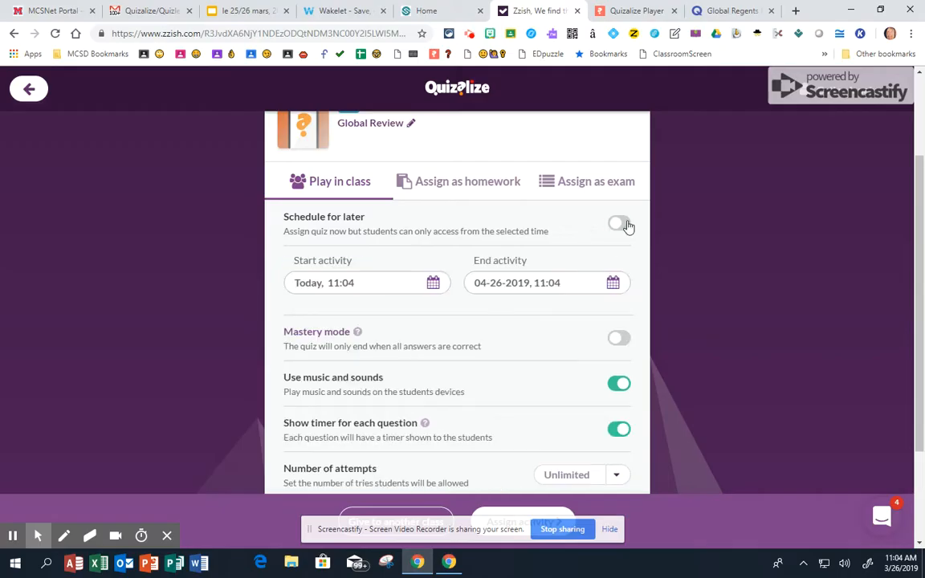
{"action": "left_click", "coordinate": [413, 286]}
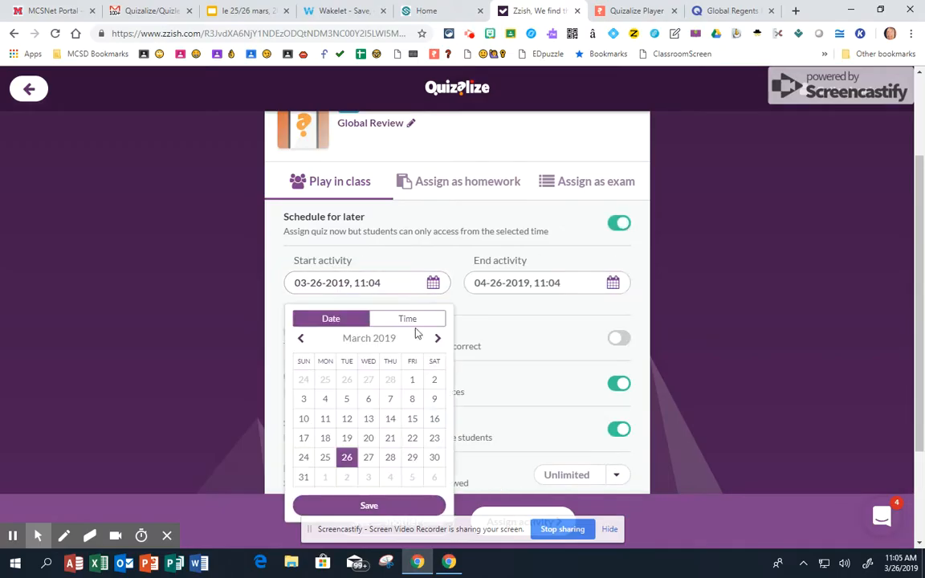
{"action": "left_click", "coordinate": [411, 321]}
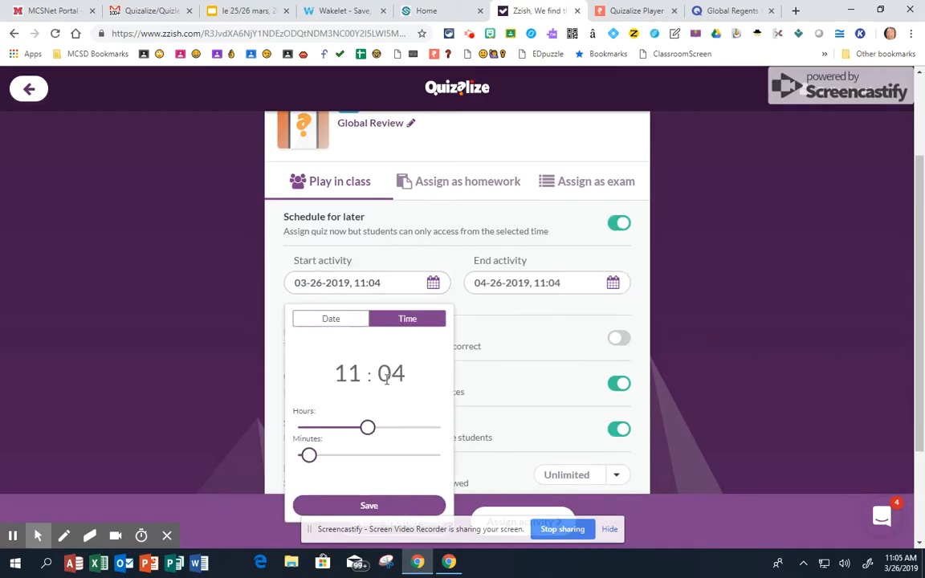
{"action": "left_click_drag", "start_coordinate": [371, 431], "coordinate": [376, 431]}
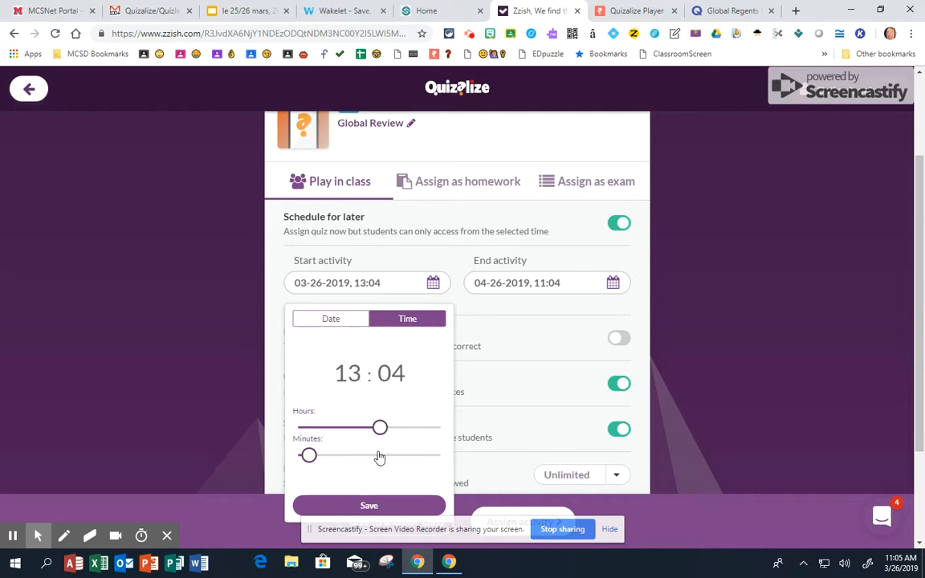
Step: Set the scheduled activity's end time to 13:47 and save it
{"action": "left_click", "coordinate": [613, 284]}
{"action": "left_click", "coordinate": [601, 321]}
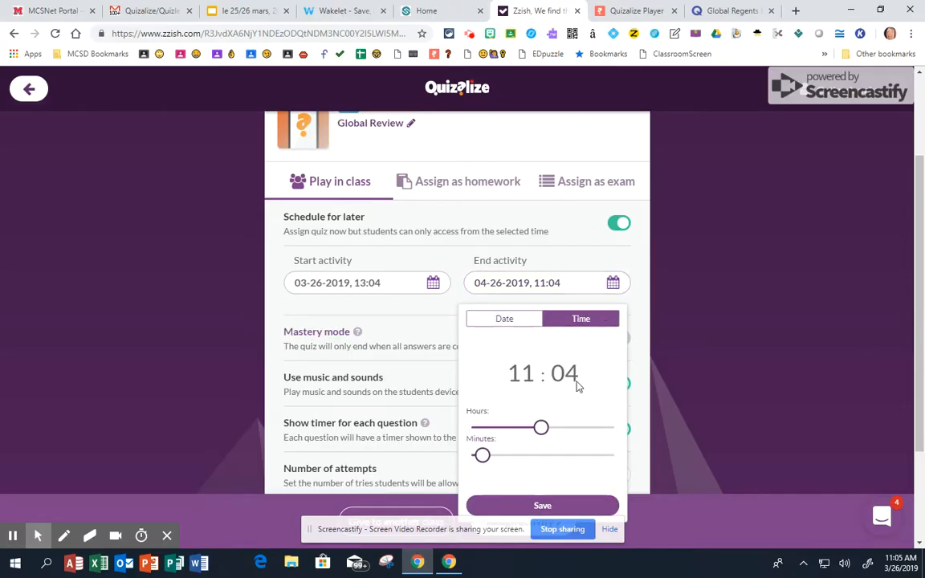
{"action": "left_click_drag", "start_coordinate": [543, 432], "coordinate": [544, 436]}
{"action": "left_click_drag", "start_coordinate": [486, 460], "coordinate": [590, 457]}
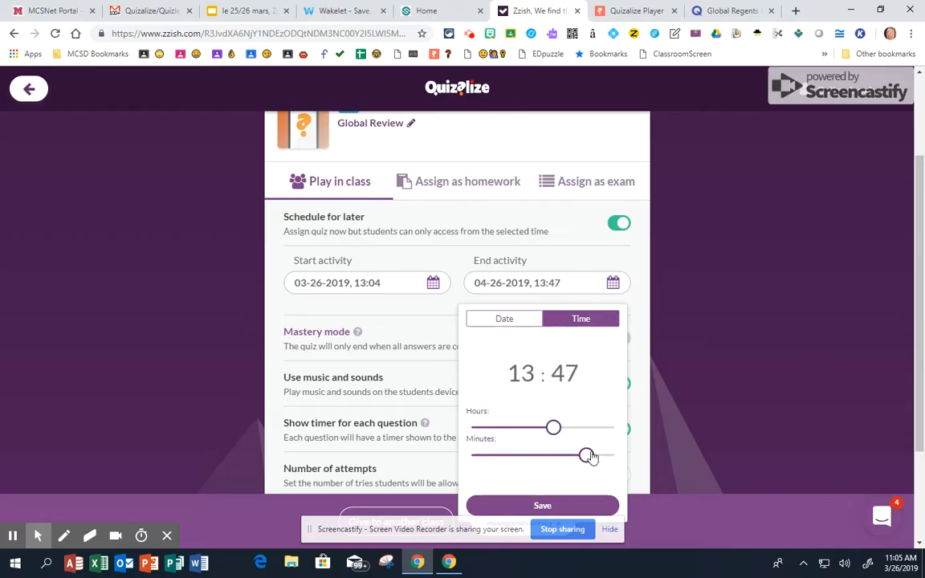
{"action": "left_click", "coordinate": [541, 507]}
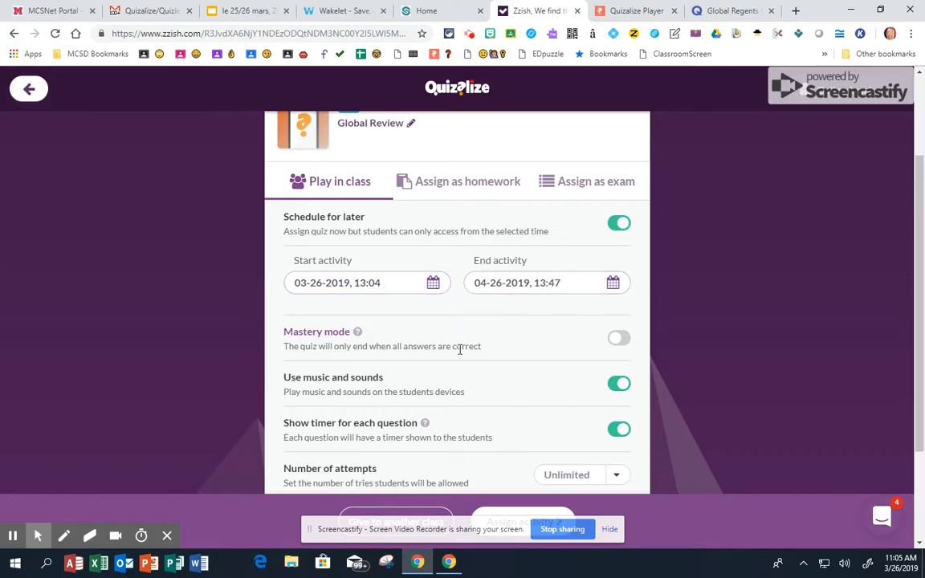
Step: Turn off music and sounds and the timer for each question, keeping the number of attempts at Unlimited
{"action": "scroll", "coordinate": [436, 305], "scroll_direction": "down", "scroll_amount": 2}
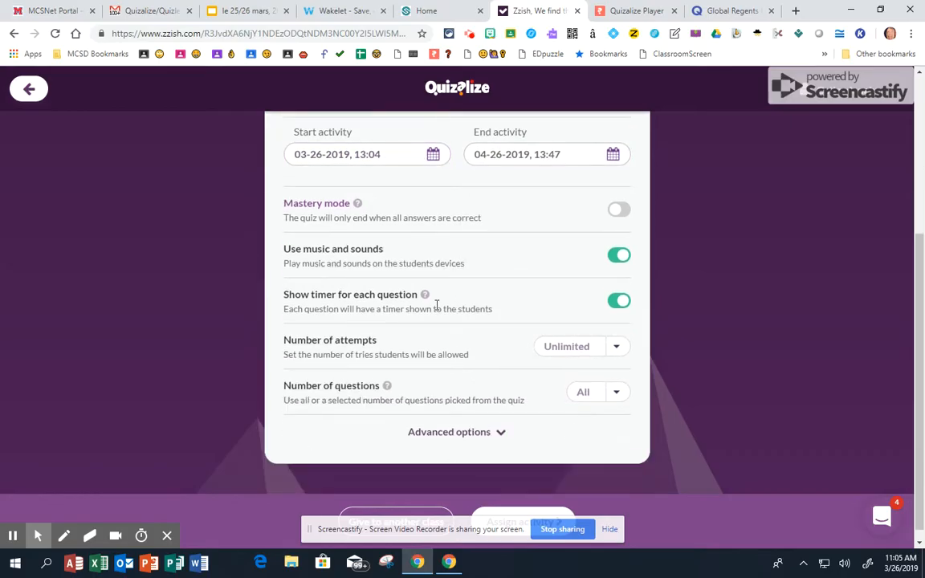
{"action": "left_click", "coordinate": [614, 305]}
{"action": "left_click", "coordinate": [616, 346]}
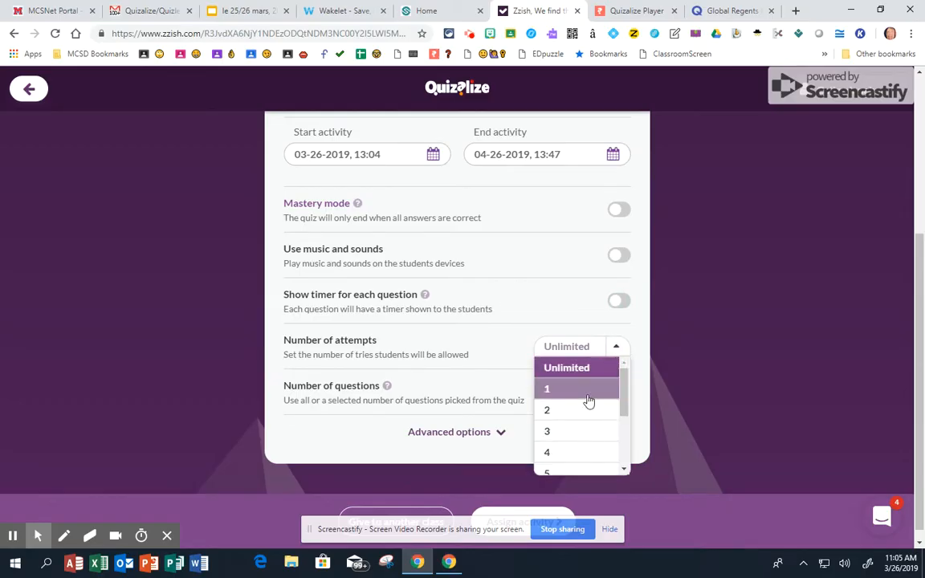
{"action": "left_click", "coordinate": [587, 369]}
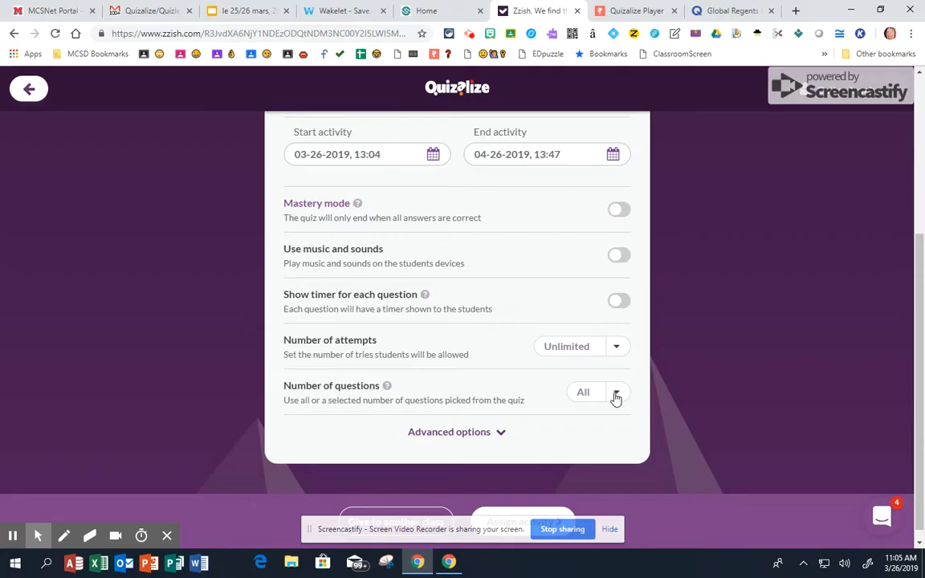
Step: Limit the number of questions picked from the quiz to 40
{"action": "left_click", "coordinate": [616, 394]}
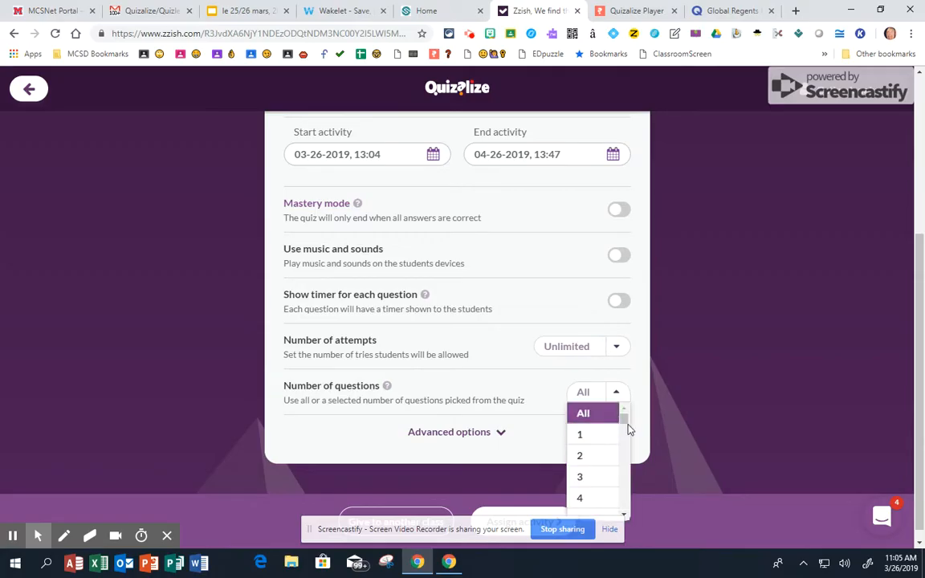
{"action": "left_click_drag", "start_coordinate": [625, 422], "coordinate": [620, 458]}
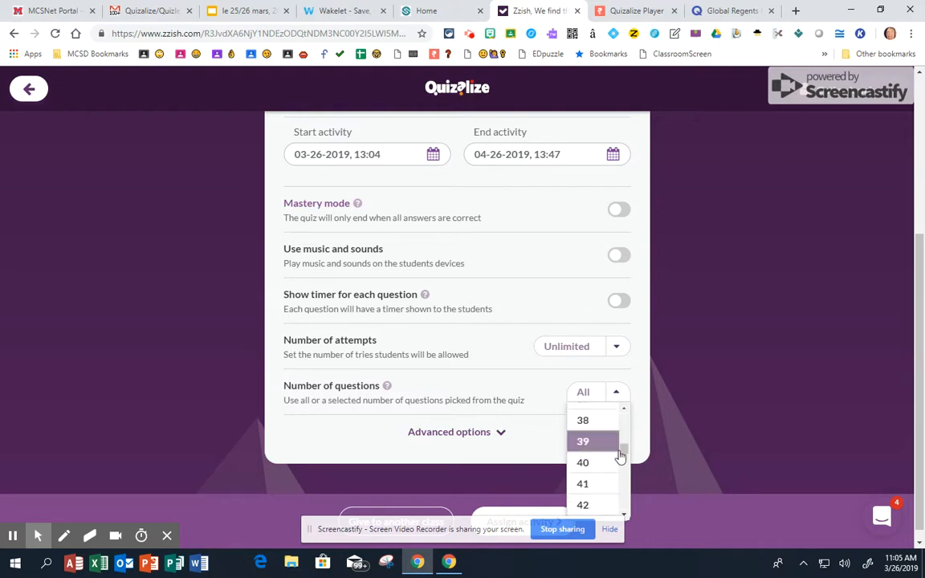
{"action": "left_click", "coordinate": [596, 463]}
Step: In the advanced options, enable randomized question order and disable showing the correct answer
{"action": "left_click", "coordinate": [480, 433]}
{"action": "scroll", "coordinate": [506, 377], "scroll_direction": "down", "scroll_amount": 3}
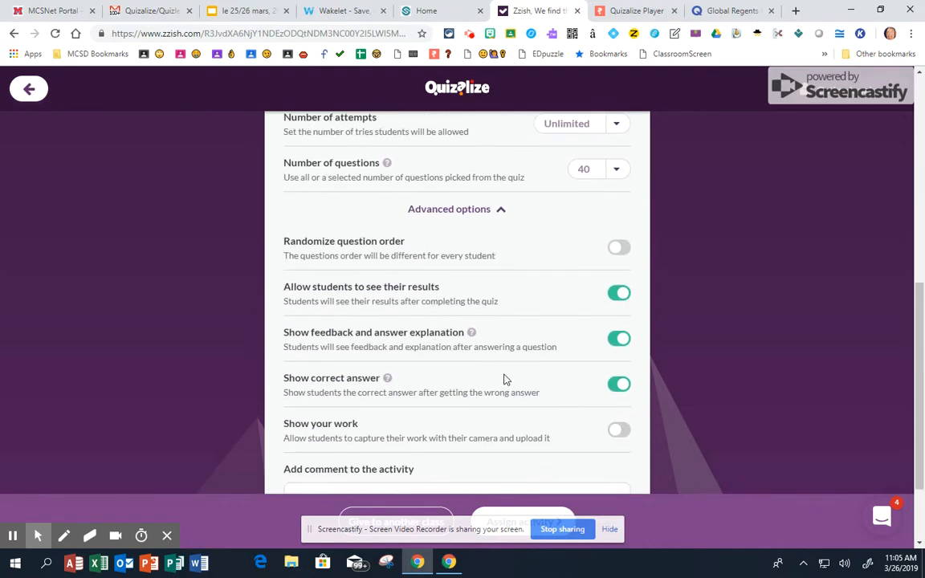
{"action": "left_click", "coordinate": [622, 214]}
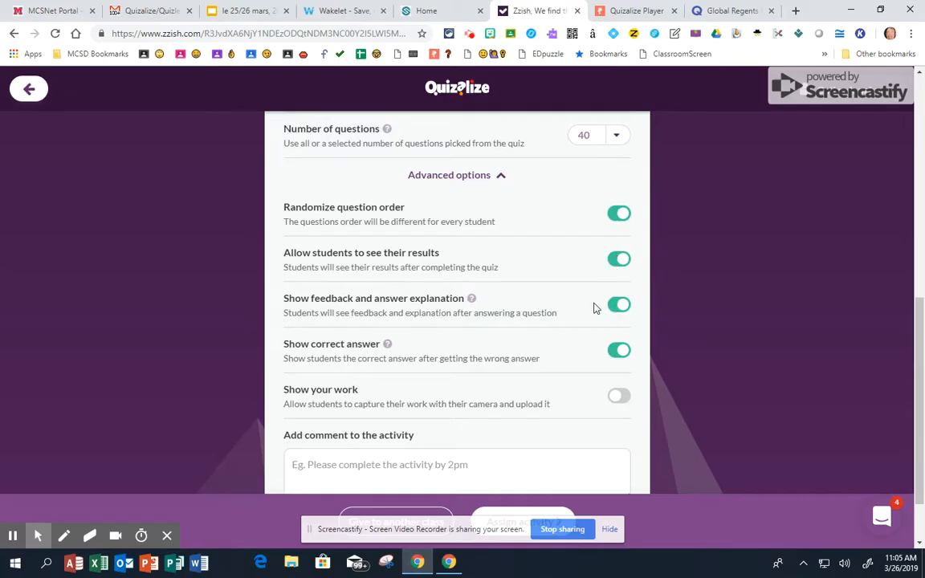
{"action": "left_click", "coordinate": [617, 355]}
{"action": "scroll", "coordinate": [507, 386], "scroll_direction": "down", "scroll_amount": 1}
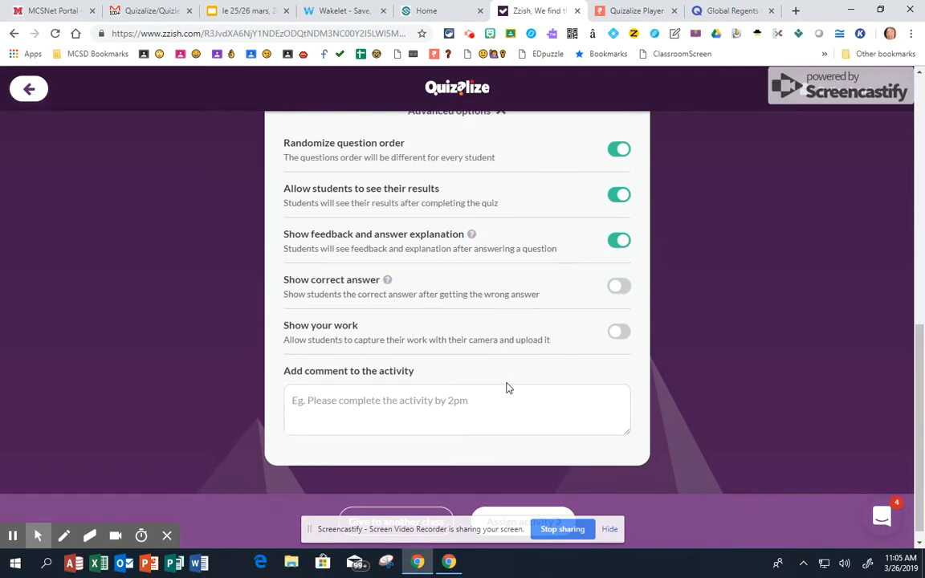
Step: Assign the Global Review activity to the class and skip the score-based follow-up activities
{"action": "left_click", "coordinate": [609, 537]}
{"action": "left_click", "coordinate": [546, 521]}
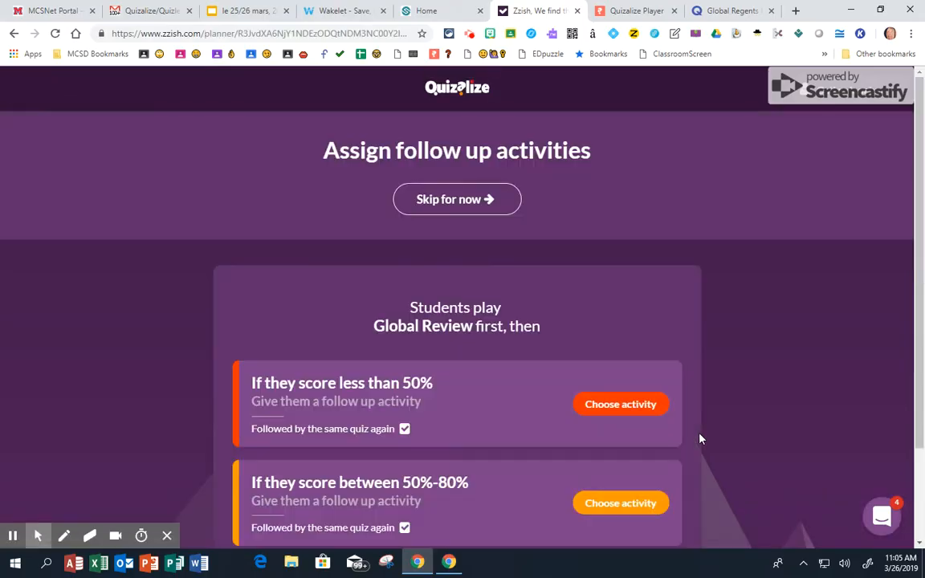
{"action": "scroll", "coordinate": [536, 324], "scroll_direction": "down", "scroll_amount": 1}
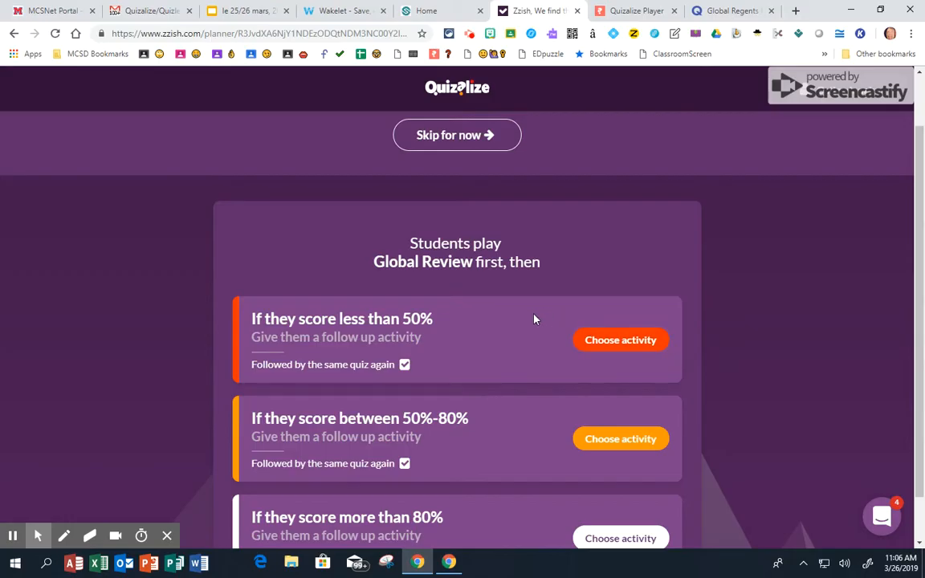
{"action": "scroll", "coordinate": [607, 526], "scroll_direction": "down", "scroll_amount": 1}
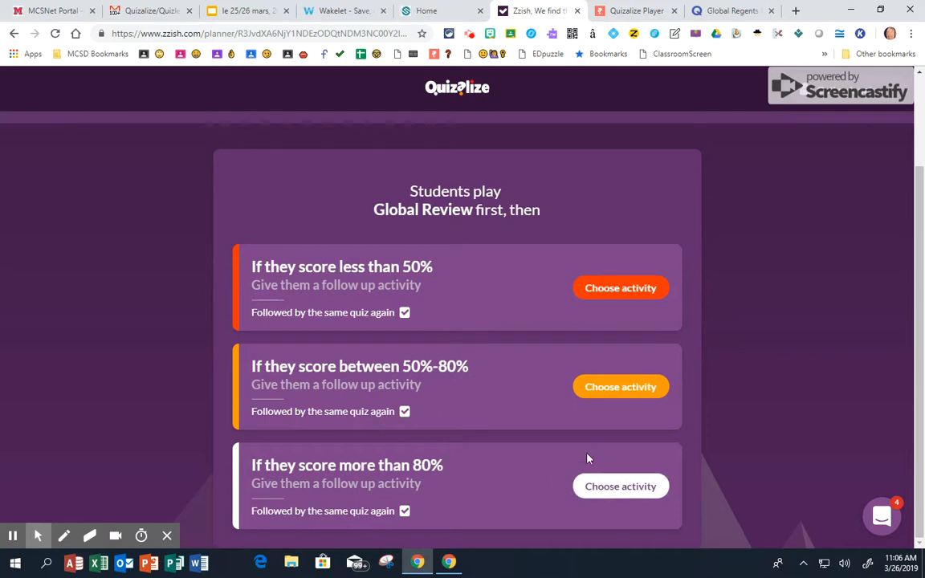
{"action": "scroll", "coordinate": [482, 286], "scroll_direction": "up", "scroll_amount": 2}
{"action": "left_click", "coordinate": [467, 200]}
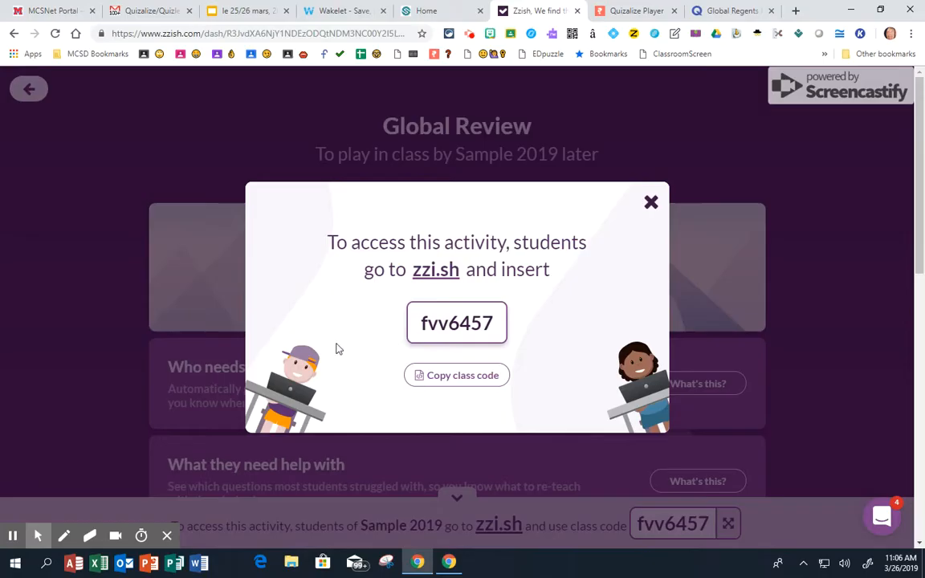
Step: Dismiss the class code notice and look through the activity dashboard's help, differentiation, improvements, results and export sections
{"action": "left_click", "coordinate": [649, 203]}
{"action": "scroll", "coordinate": [619, 241], "scroll_direction": "down", "scroll_amount": 2}
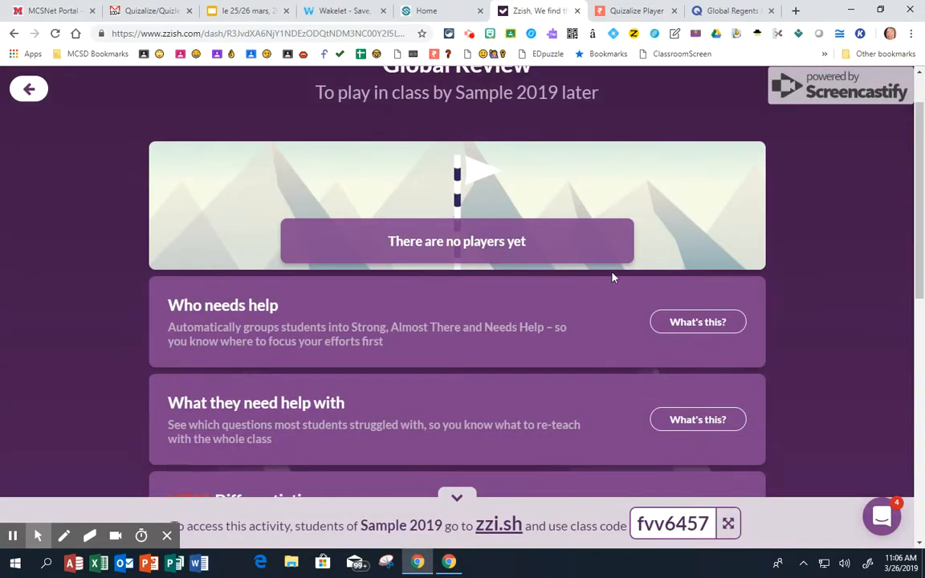
{"action": "scroll", "coordinate": [239, 304], "scroll_direction": "down", "scroll_amount": 3}
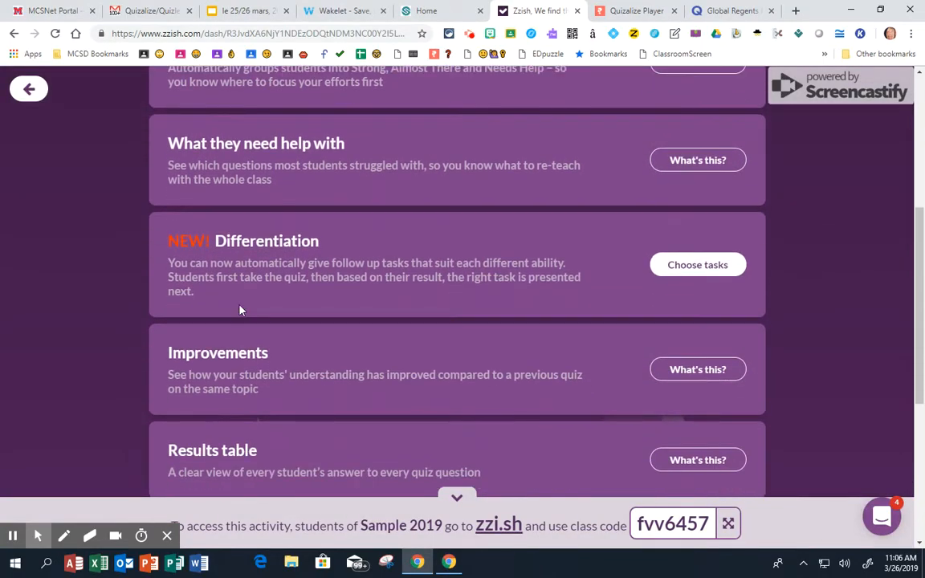
{"action": "scroll", "coordinate": [239, 310], "scroll_direction": "down", "scroll_amount": 2}
{"action": "scroll", "coordinate": [345, 305], "scroll_direction": "up", "scroll_amount": 7}
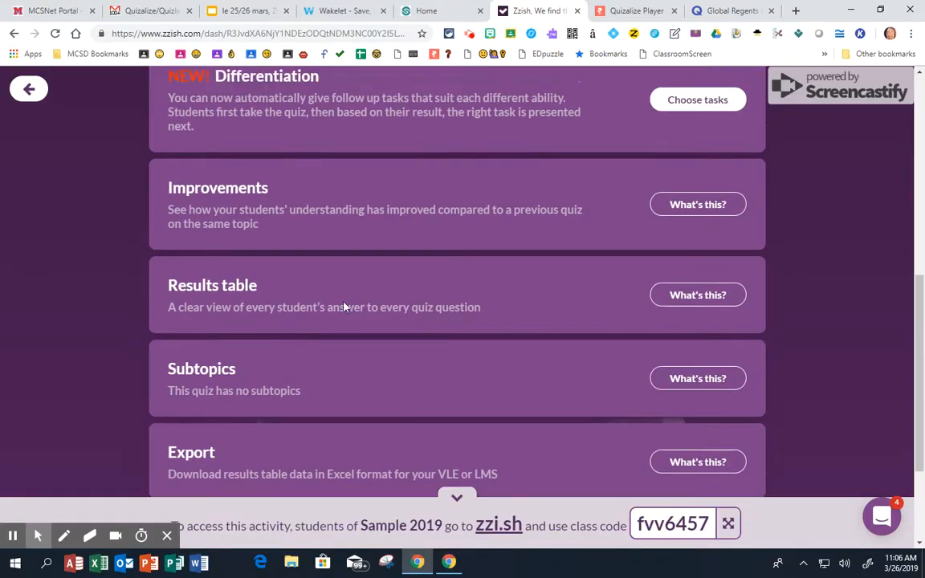